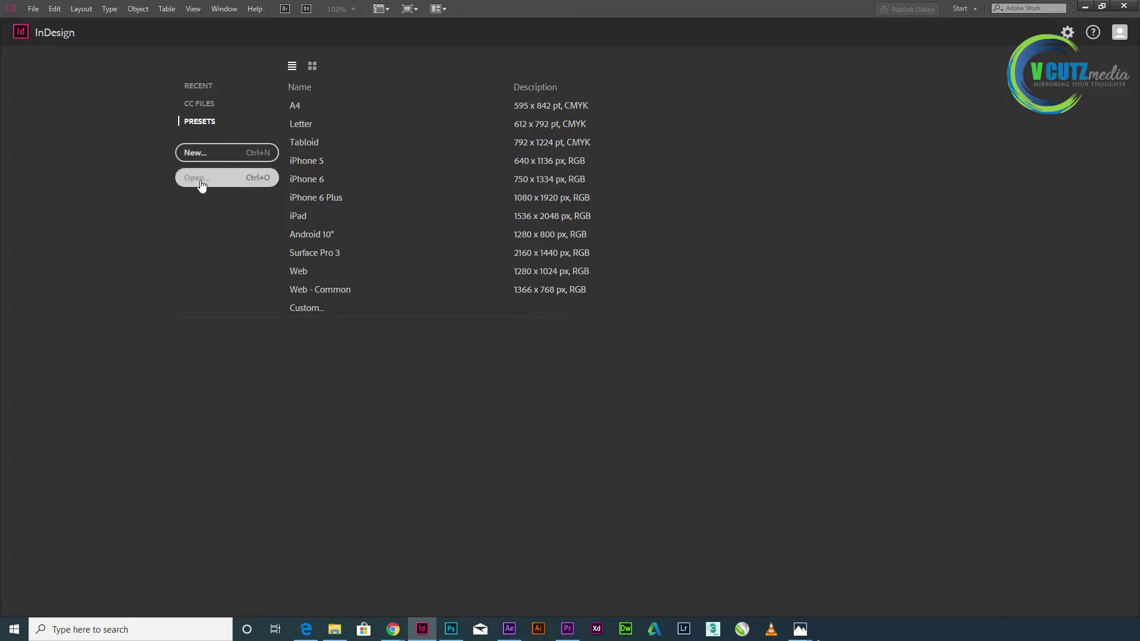
# - Create a new 12-page Letter-size document with Facing Pages enabled
pyautogui.click(221, 155)
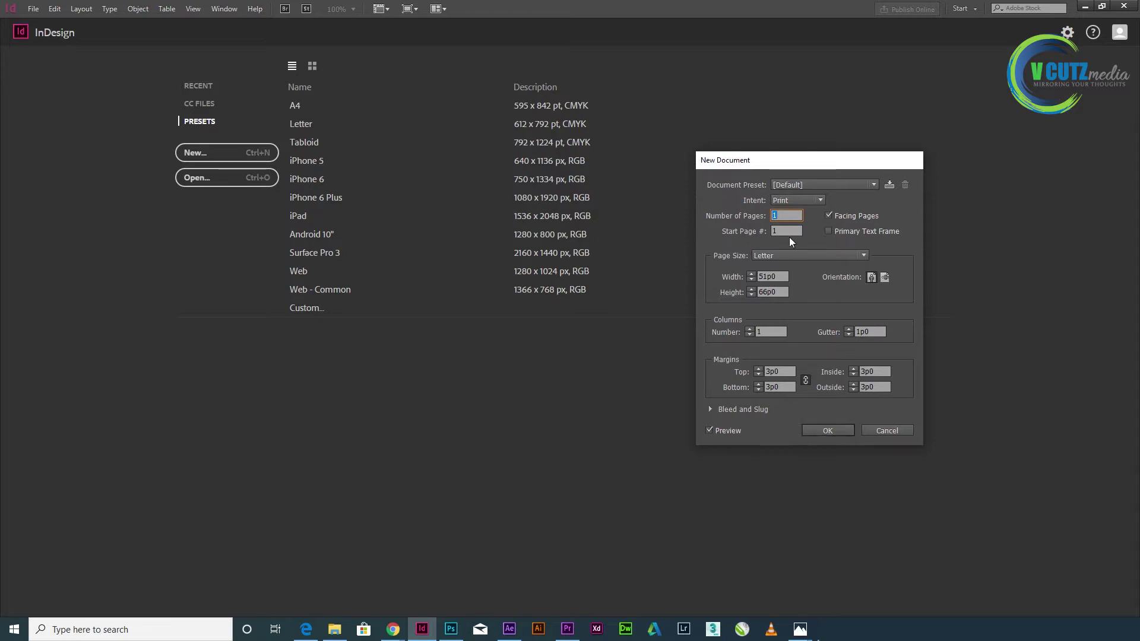
pyautogui.click(838, 431)
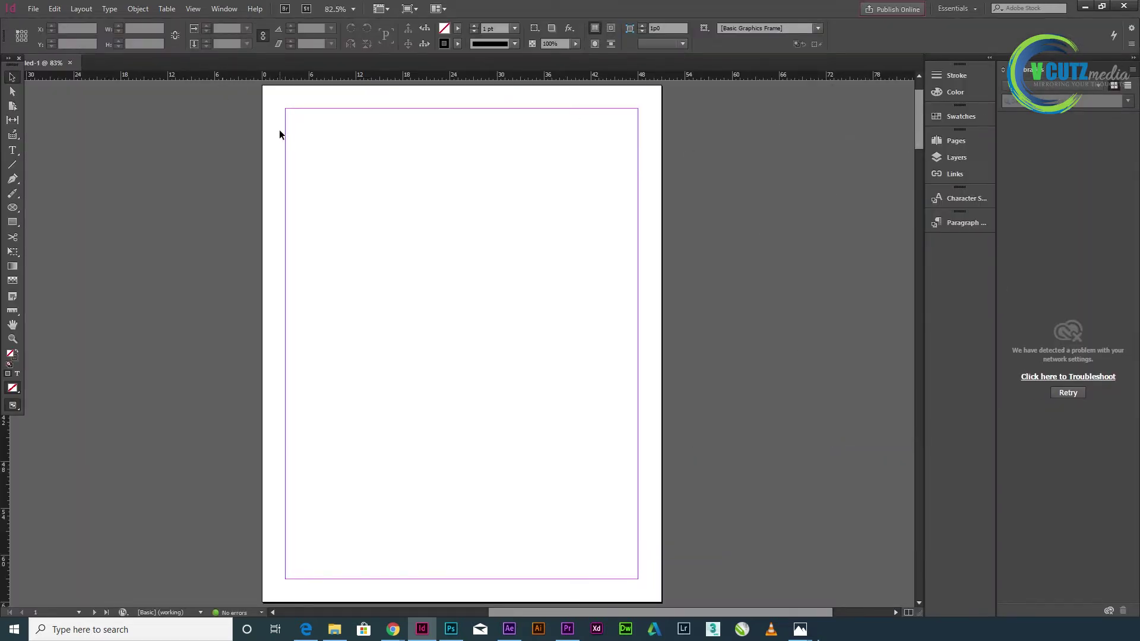
# - Scroll through page 1 and spread 2–3, then zoom out to view all spreads
pyautogui.scroll(-10, 434, 223)
pyautogui.scroll(10, 469, 244)
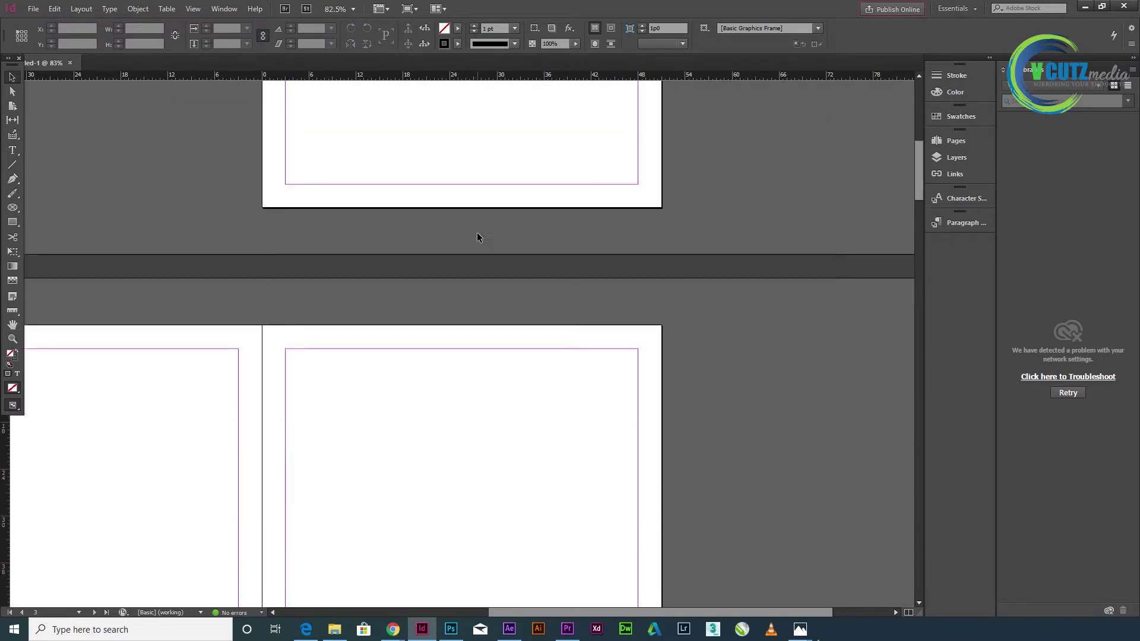
pyautogui.scroll(3, 442, 241)
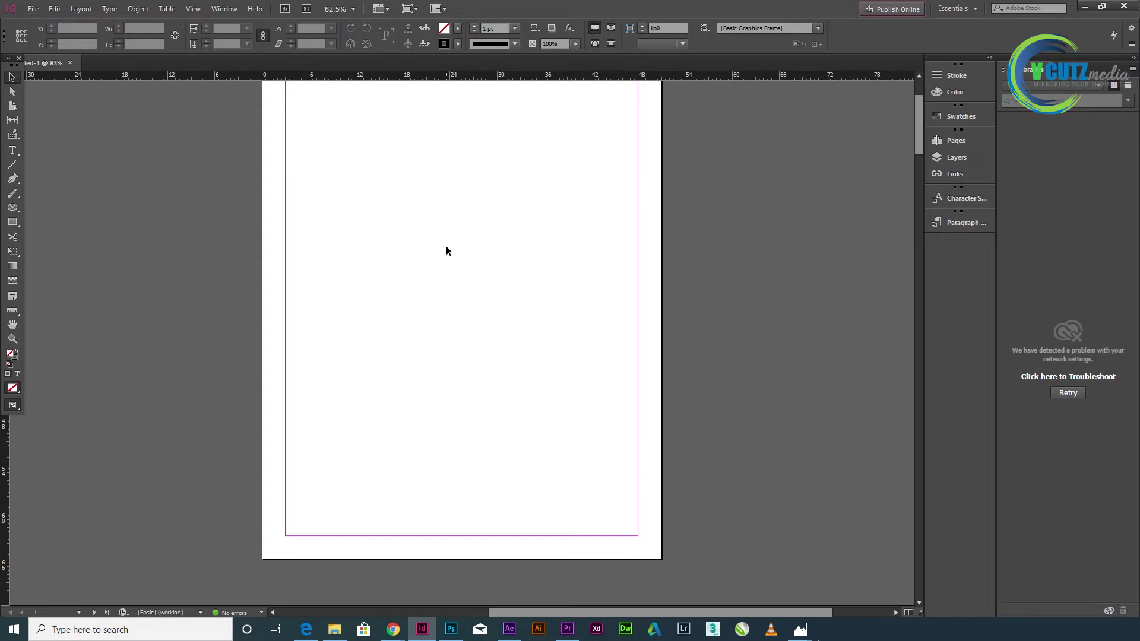
pyautogui.scroll(1, 446, 250)
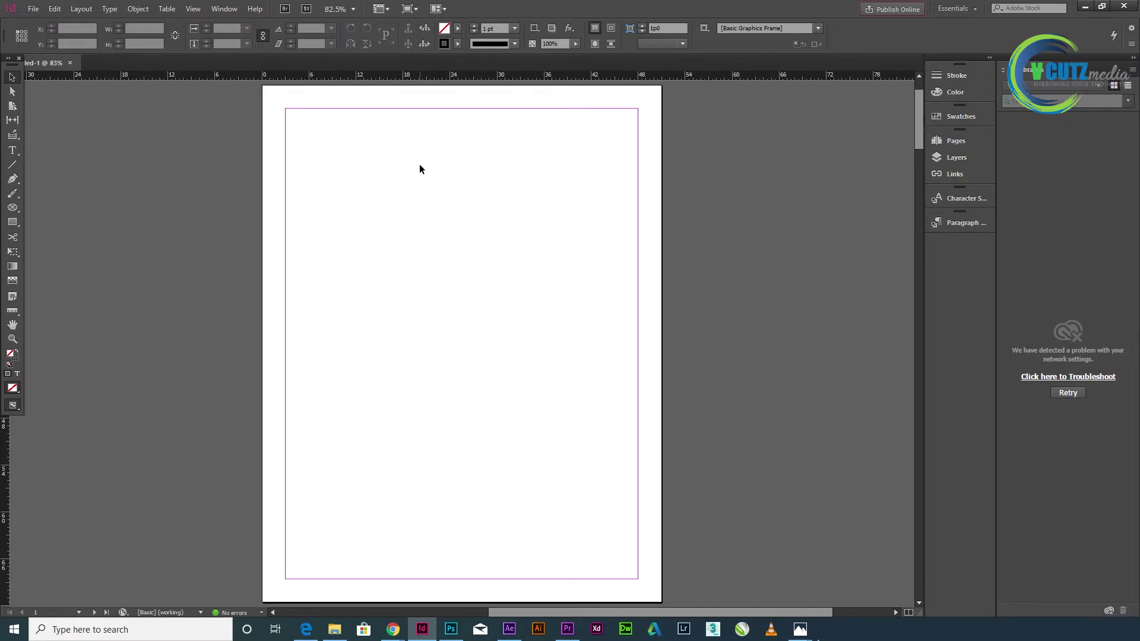
pyautogui.scroll(-10, 420, 168)
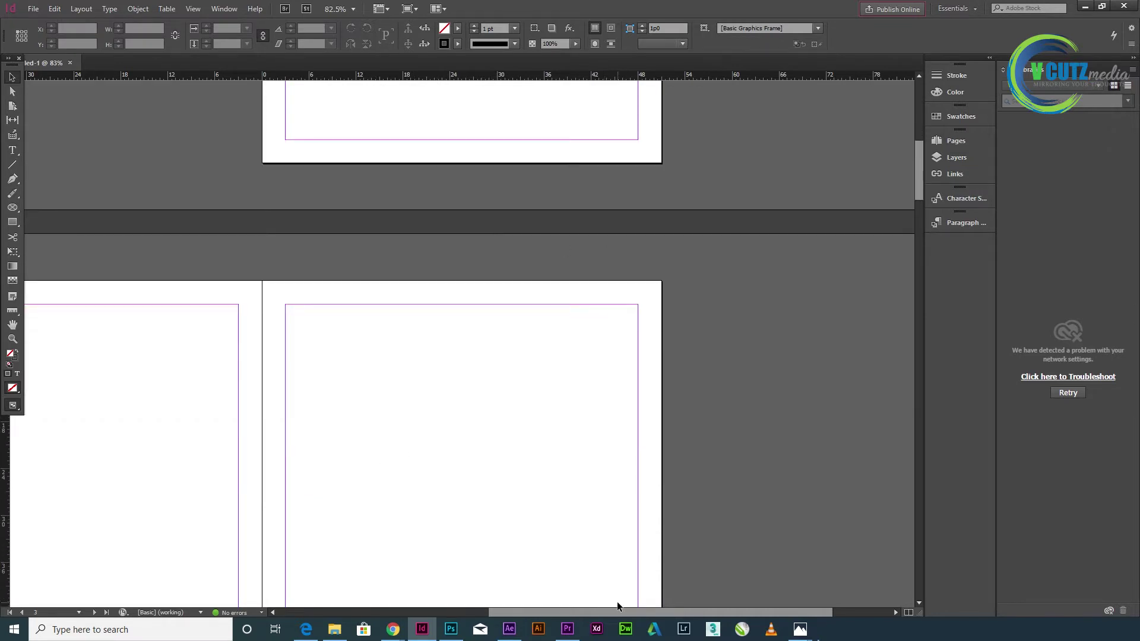
pyautogui.moveTo(622, 612); pyautogui.dragTo(538, 626)
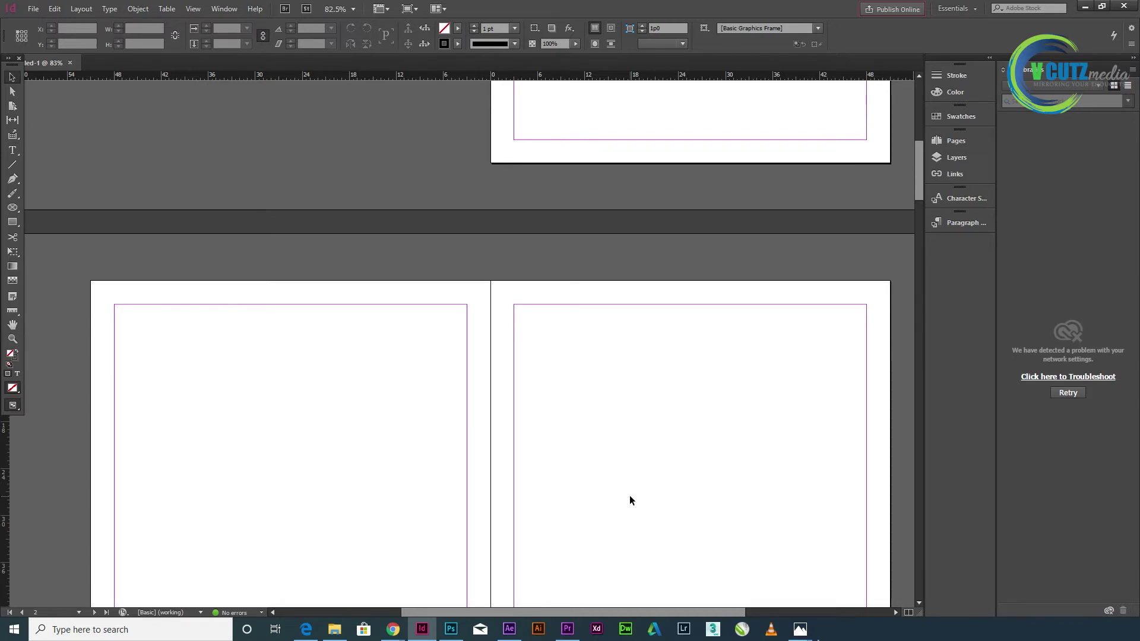
pyautogui.scroll(-5, 630, 500)
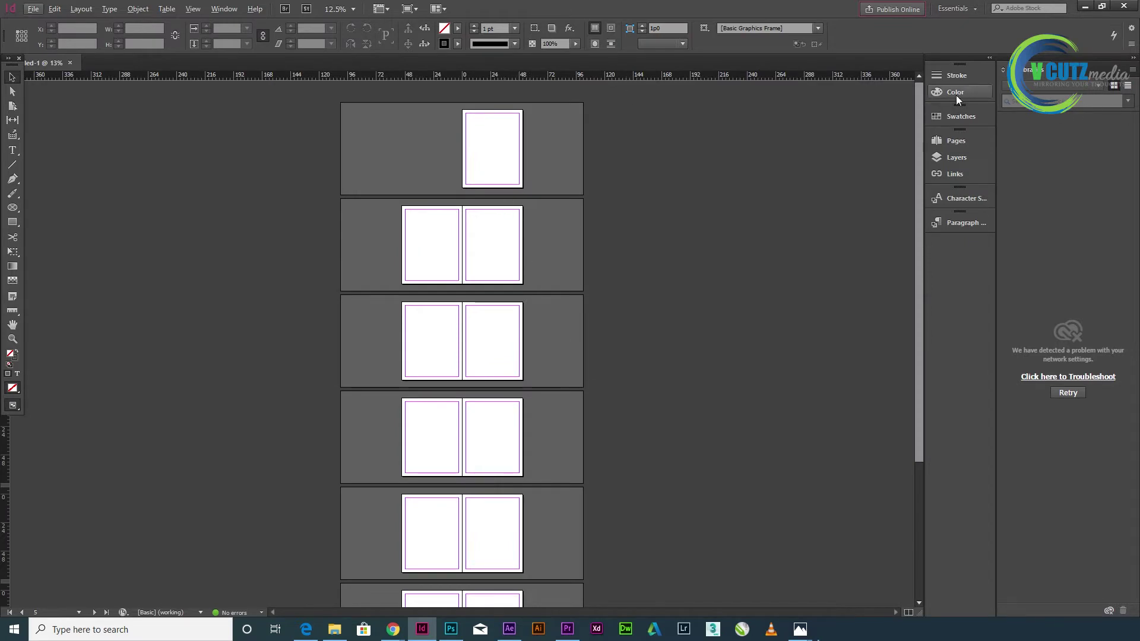
# - Open the A-Master spread from the Pages panel and fit its left page in view
pyautogui.click(962, 141)
pyautogui.doubleClick(893, 172)
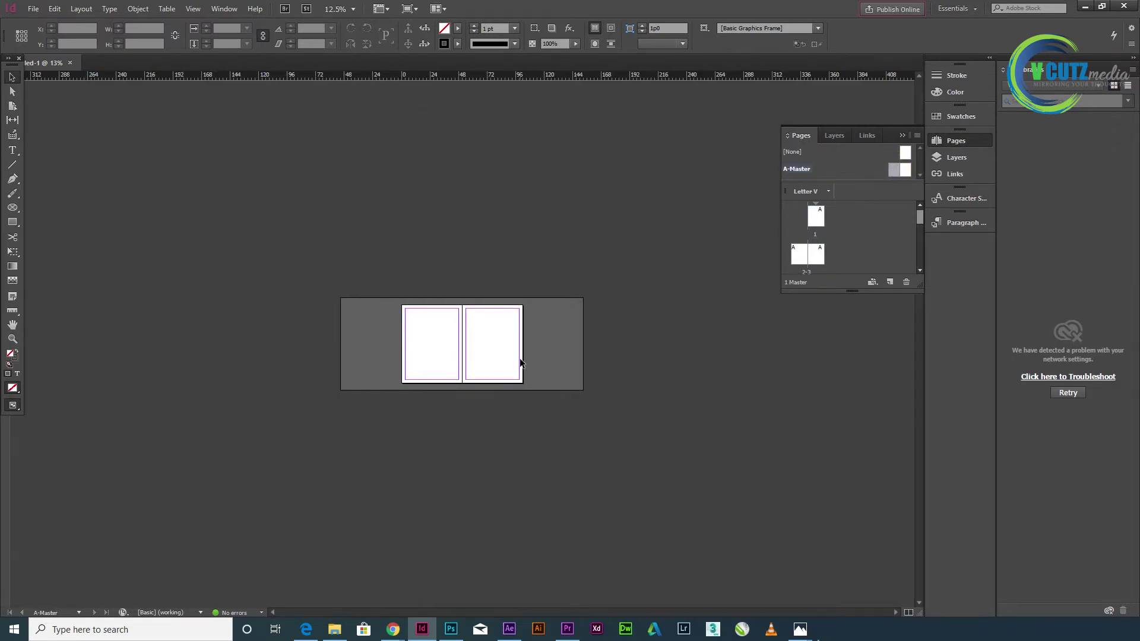
pyautogui.hotkey('ctrl', '0')
pyautogui.moveTo(237, 453); pyautogui.dragTo(758, 389)
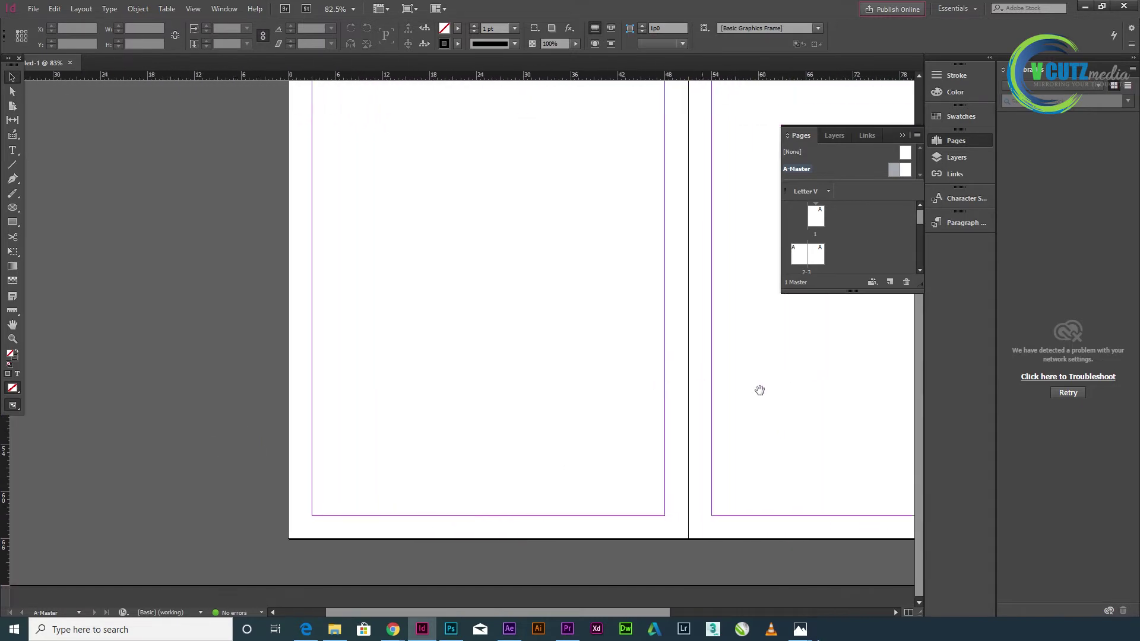
# - Draw a small footer text frame on the left master page holding the Current Page Number marker
pyautogui.click(12, 151)
pyautogui.moveTo(445, 487); pyautogui.dragTo(495, 511)
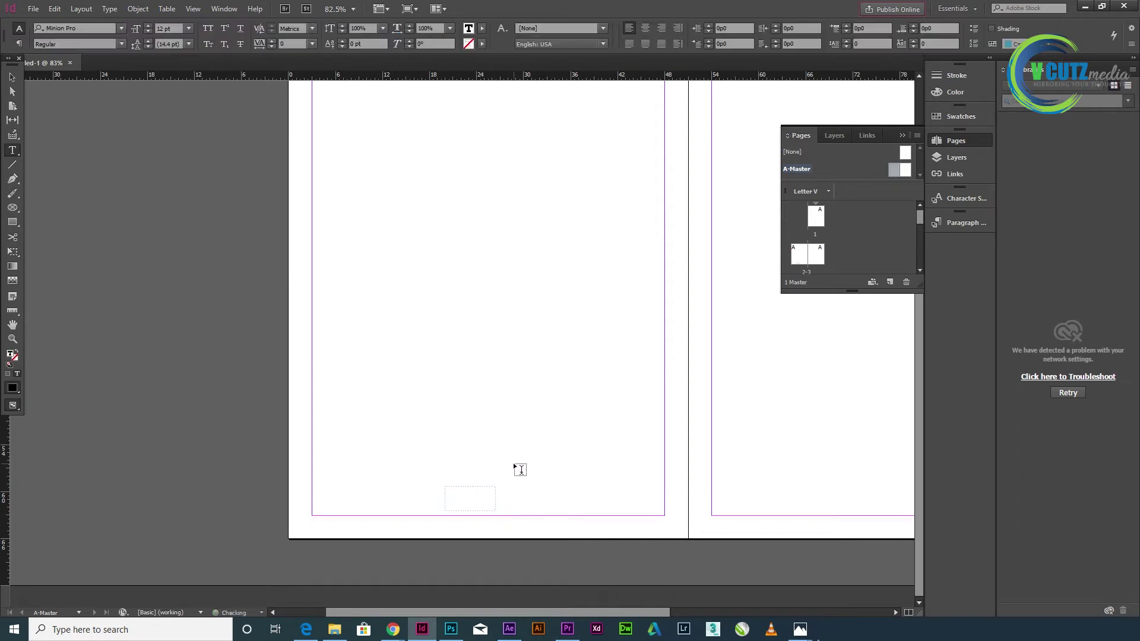
pyautogui.hotkey('ctrl', 'shift', 'alt', 'n')
pyautogui.click(12, 77)
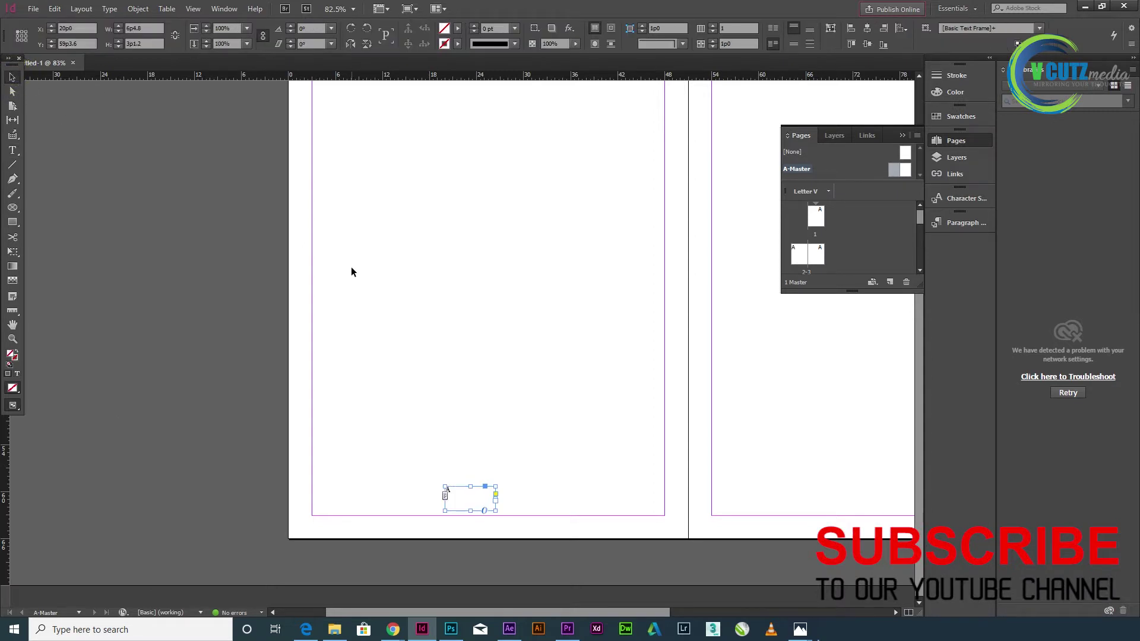
pyautogui.rightClick(469, 499)
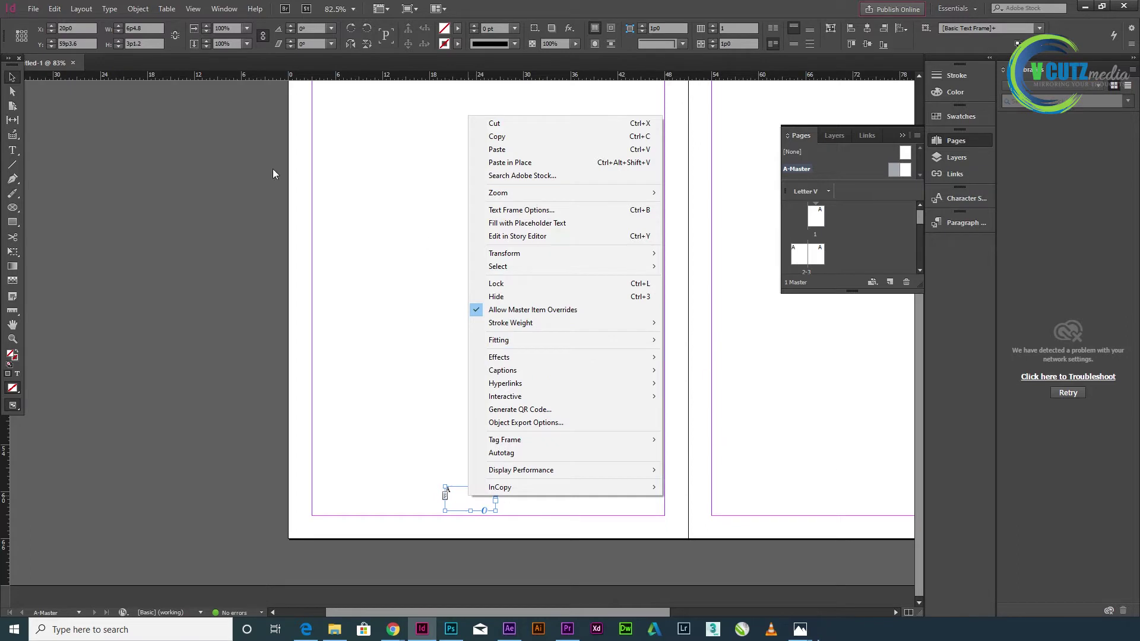
pyautogui.click(298, 216)
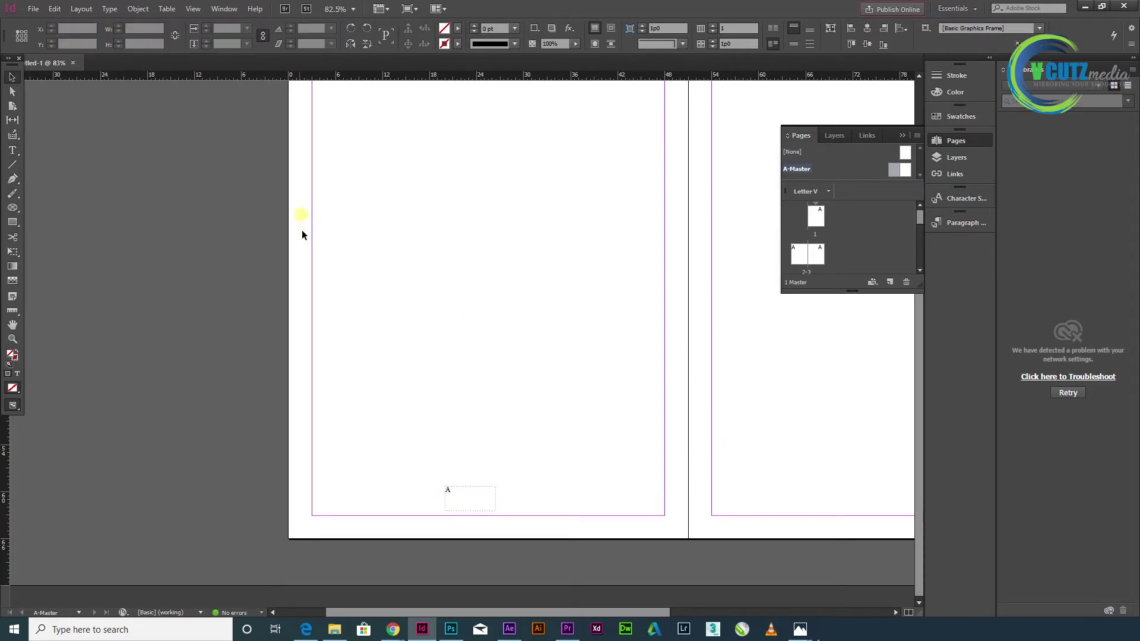
# - Copy the page-number footer frame to the bottom of the right master page
pyautogui.click(450, 491)
pyautogui.moveTo(450, 494); pyautogui.dragTo(758, 497)
pyautogui.moveTo(244, 452); pyautogui.dragTo(546, 541)
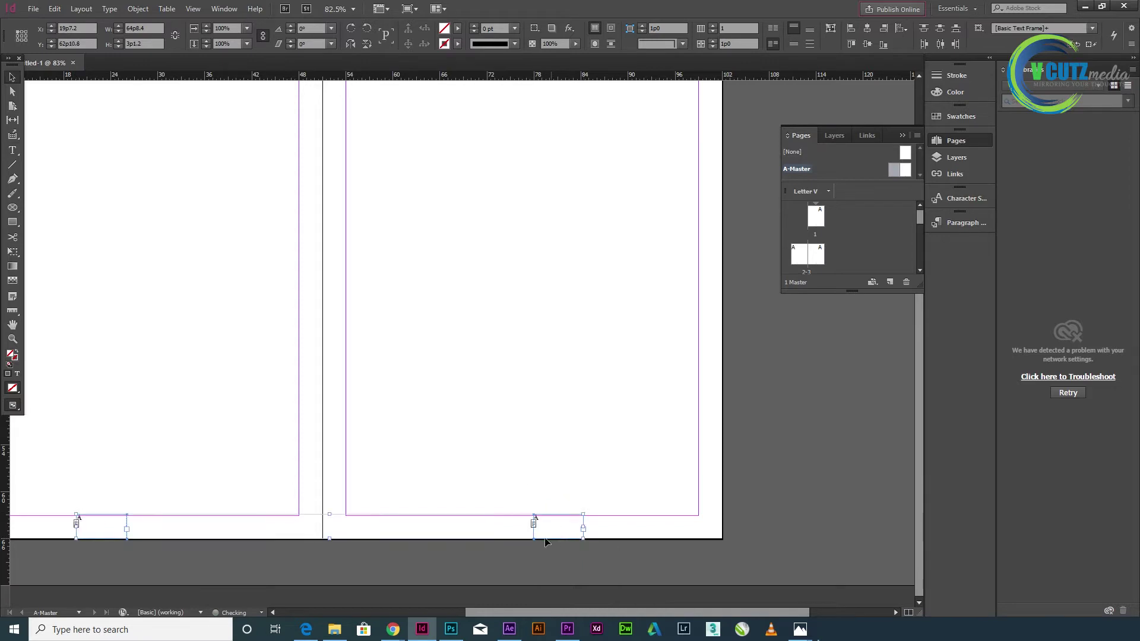
# - Set both footer page-number markers to 20 pt
pyautogui.click(13, 150)
pyautogui.doubleClick(79, 520)
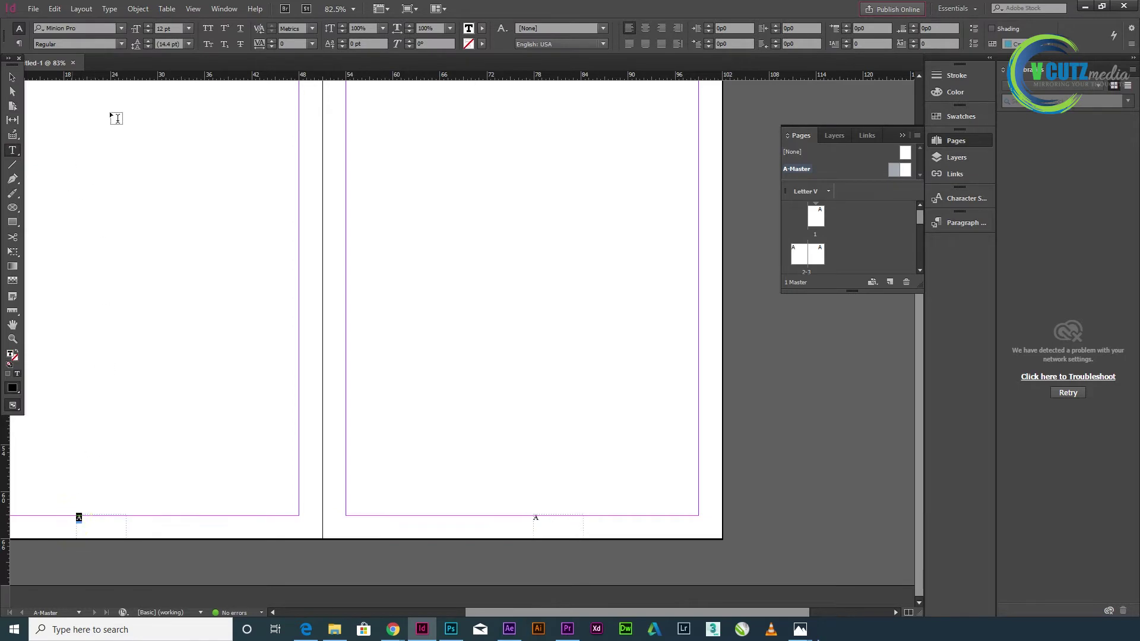
pyautogui.doubleClick(537, 518)
pyautogui.doubleClick(161, 29)
pyautogui.write('20pt')
pyautogui.doubleClick(79, 517)
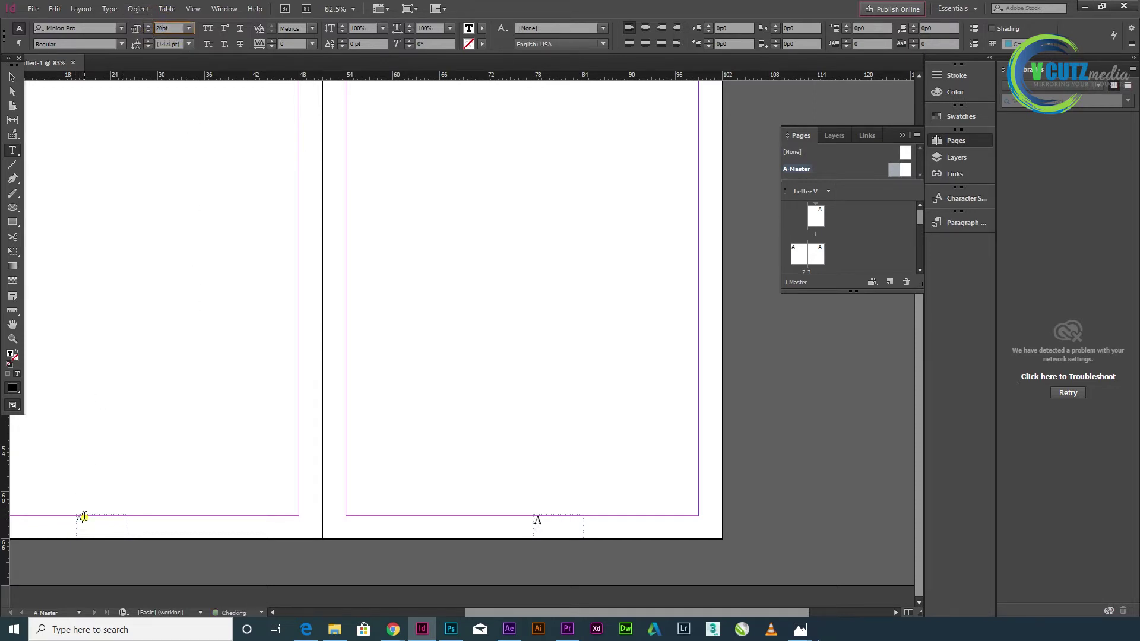
pyautogui.click(163, 30)
pyautogui.write('2pt')
# - Nudge the left and right footer frames slightly lower and to the right
pyautogui.click(12, 77)
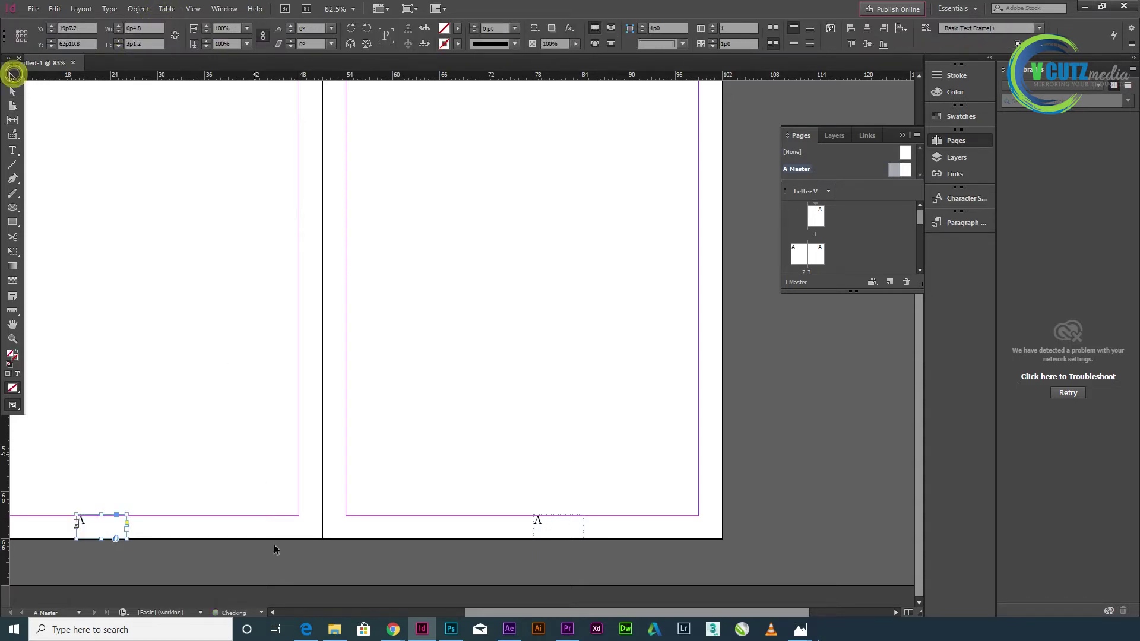
pyautogui.moveTo(79, 527); pyautogui.dragTo(85, 527)
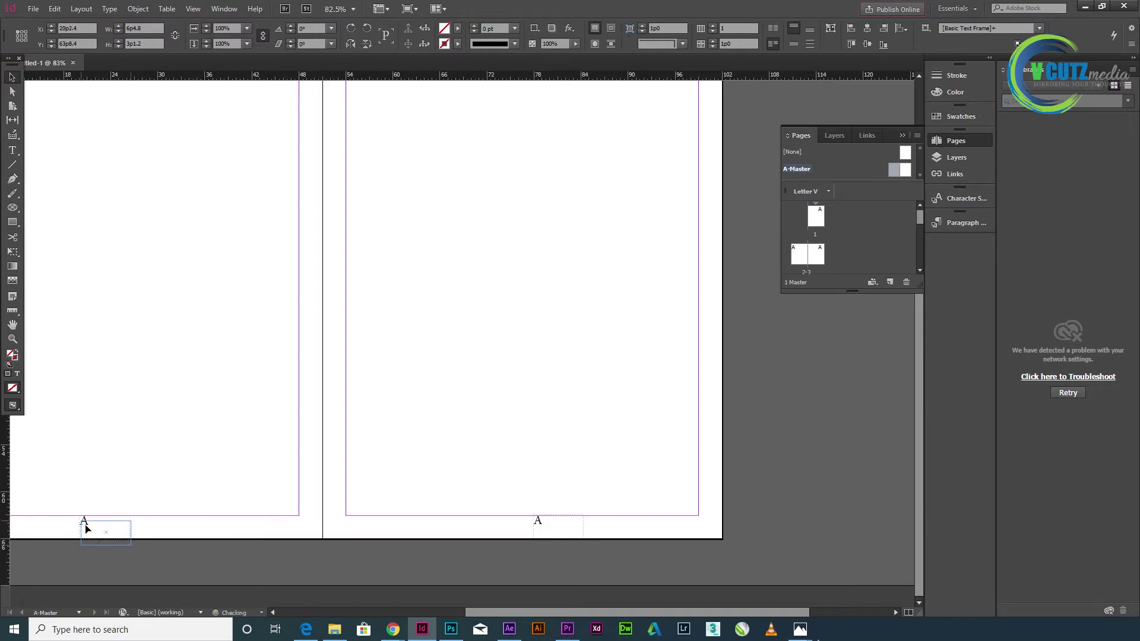
pyautogui.click(538, 523)
pyautogui.moveTo(538, 524); pyautogui.dragTo(539, 529)
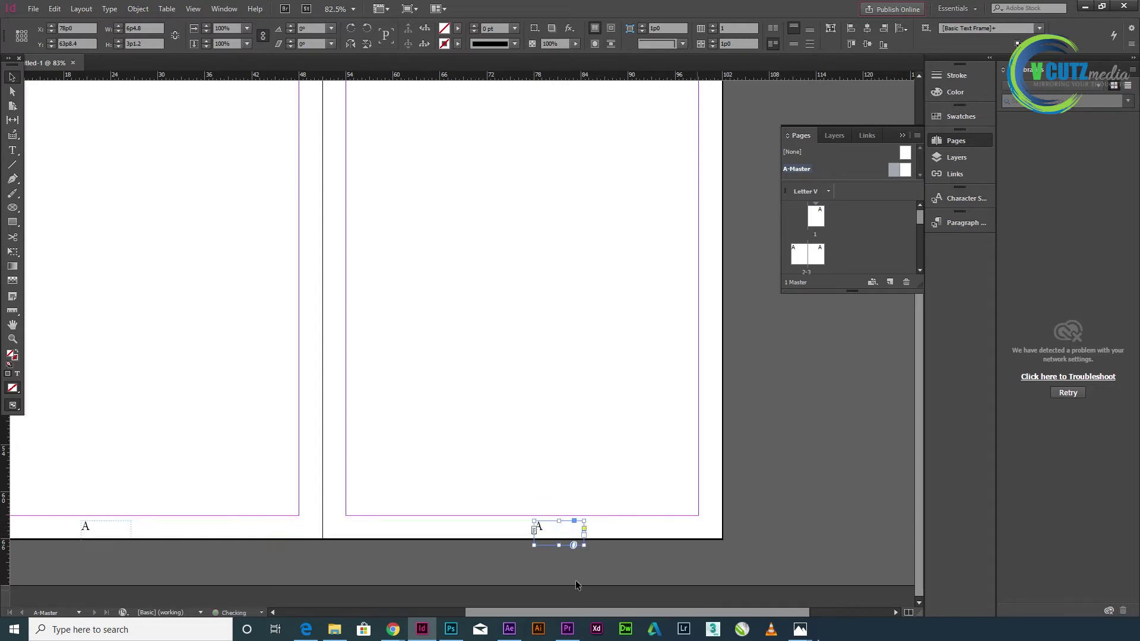
pyautogui.click(555, 402)
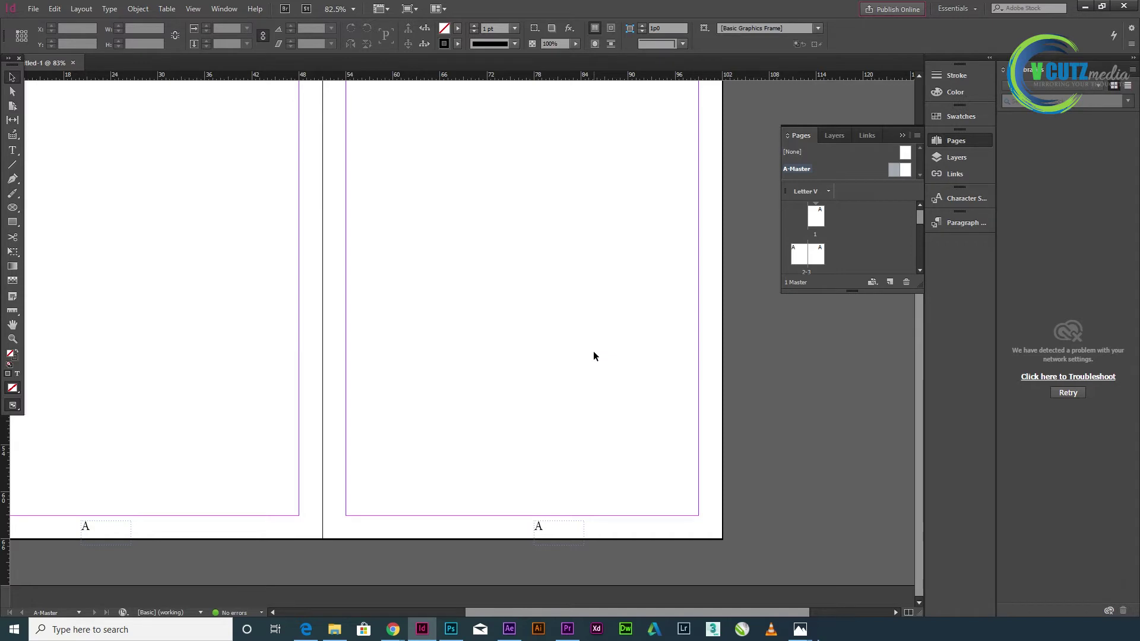
# - Return to page 1 and scroll the spreads to confirm footers read 1, 2 and 3
pyautogui.doubleClick(814, 219)
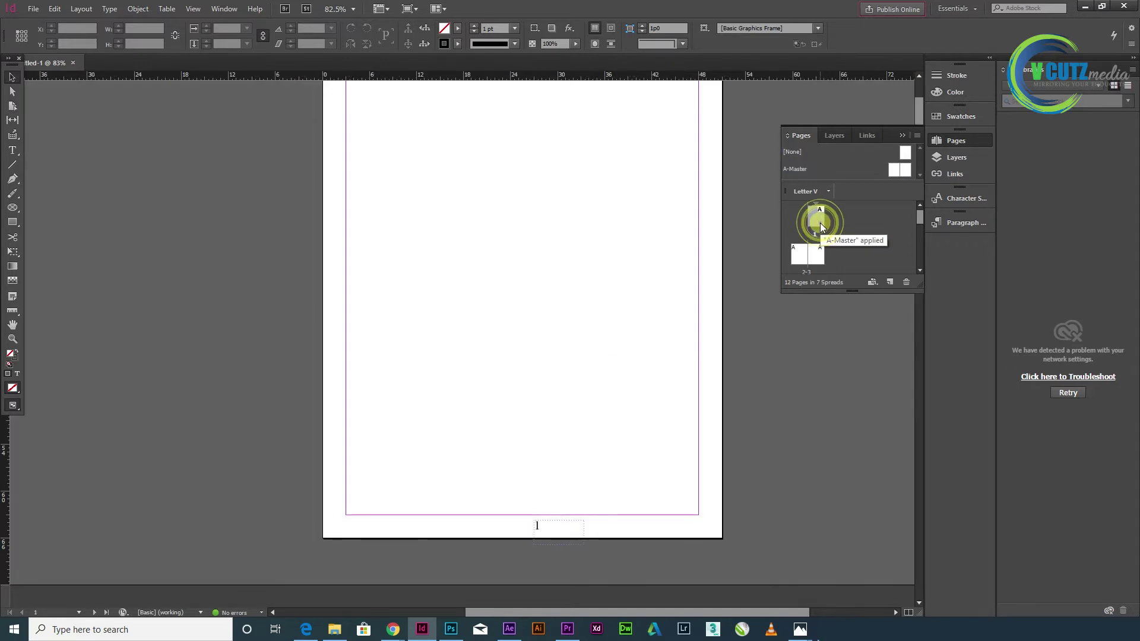
pyautogui.scroll(-1, 806, 363)
pyautogui.scroll(-7, 788, 391)
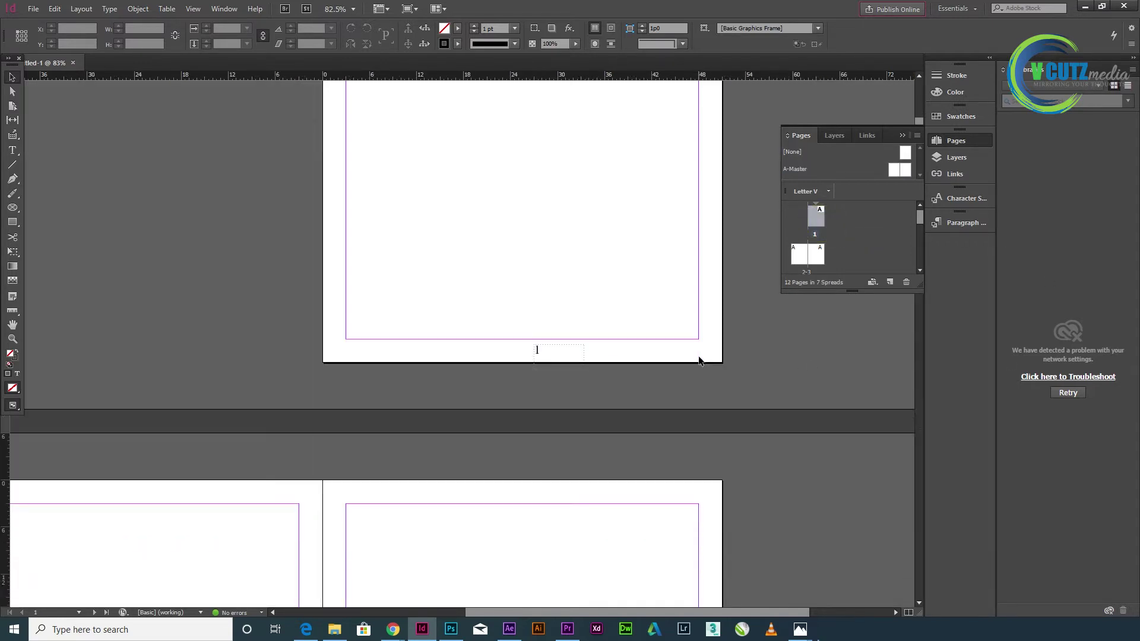
pyautogui.scroll(-12, 479, 292)
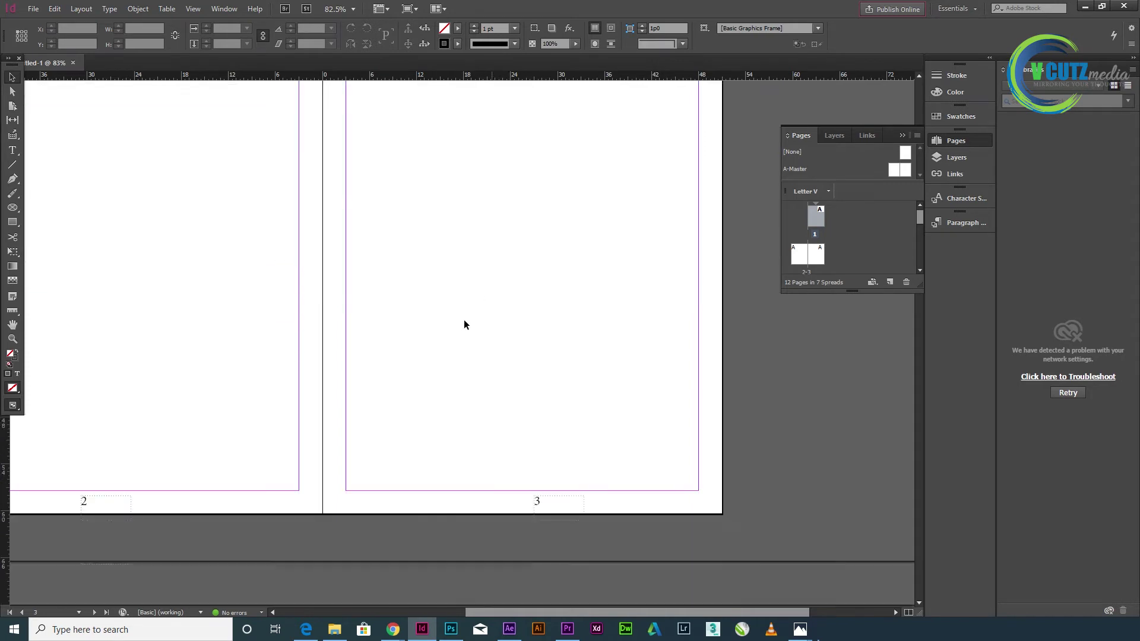
pyautogui.scroll(6, 449, 344)
pyautogui.scroll(16, 454, 354)
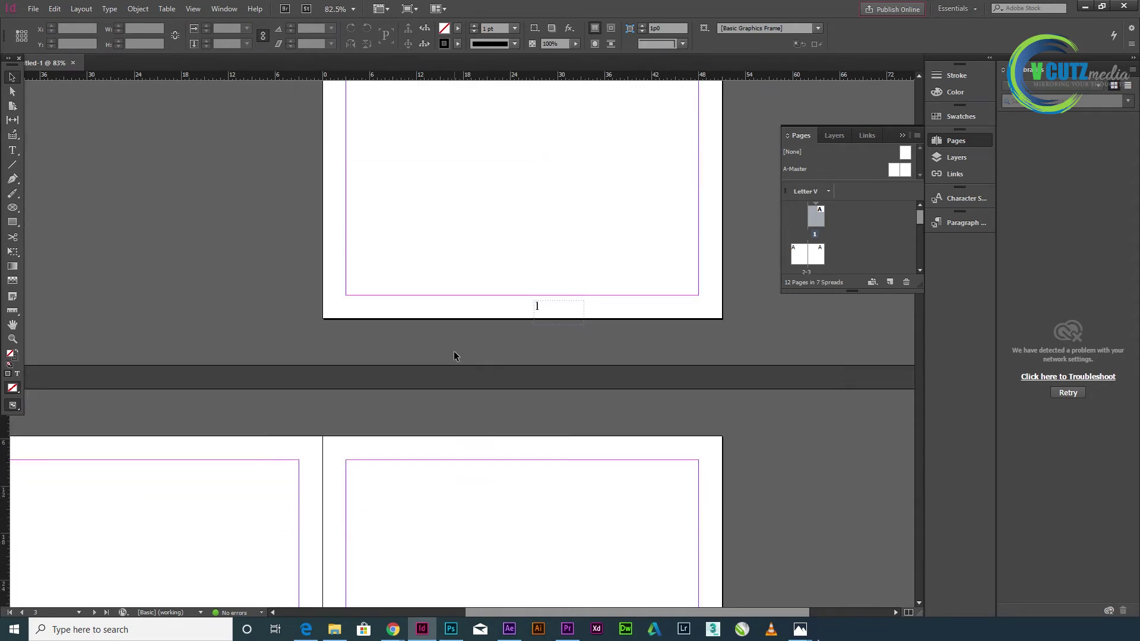
pyautogui.scroll(-13, 455, 356)
pyautogui.scroll(-5, 456, 363)
pyautogui.moveTo(768, 611); pyautogui.dragTo(685, 593)
pyautogui.scroll(3, 604, 430)
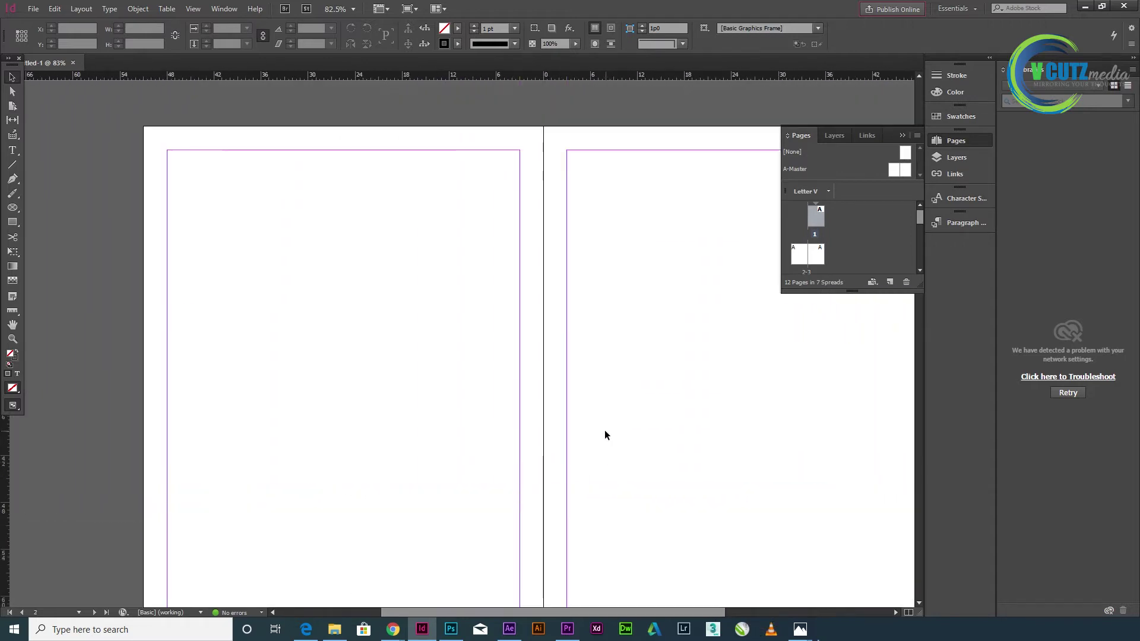
pyautogui.scroll(-1, 78, 315)
pyautogui.click(17, 153)
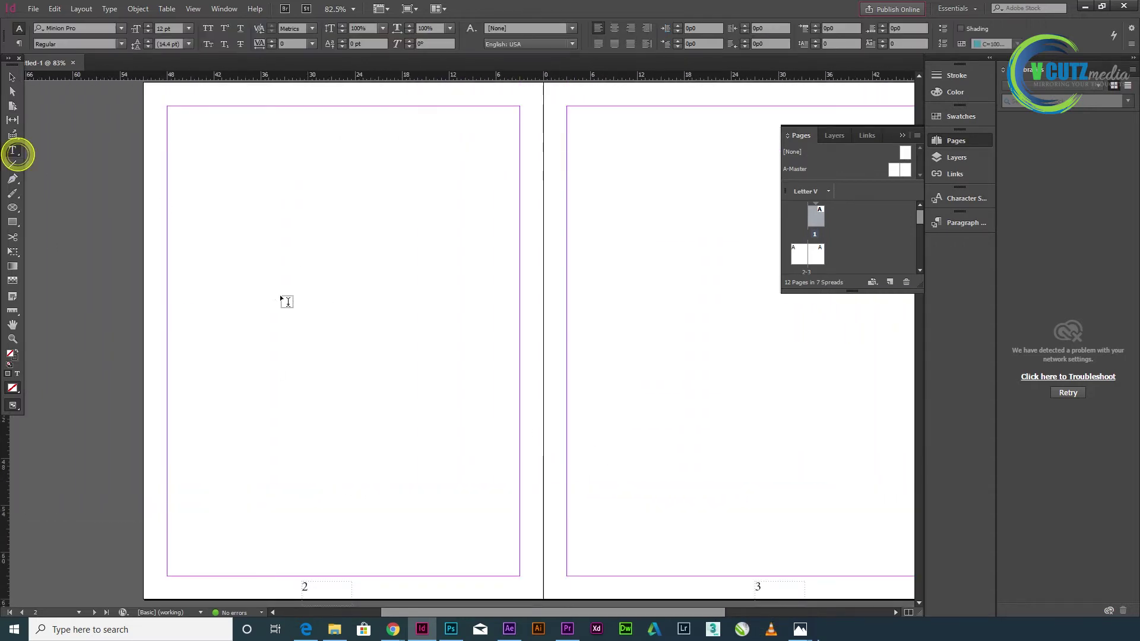
# - Draw a text frame filling page 2 and fill it with placeholder text
pyautogui.moveTo(178, 197); pyautogui.dragTo(508, 554)
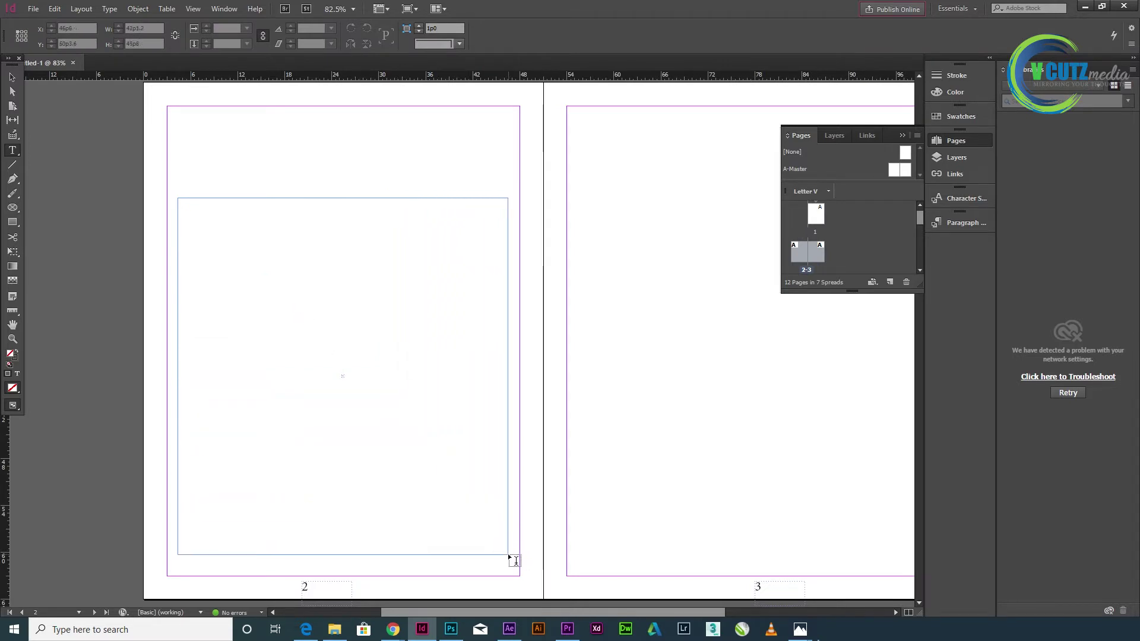
pyautogui.rightClick(383, 390)
pyautogui.moveTo(470, 233)
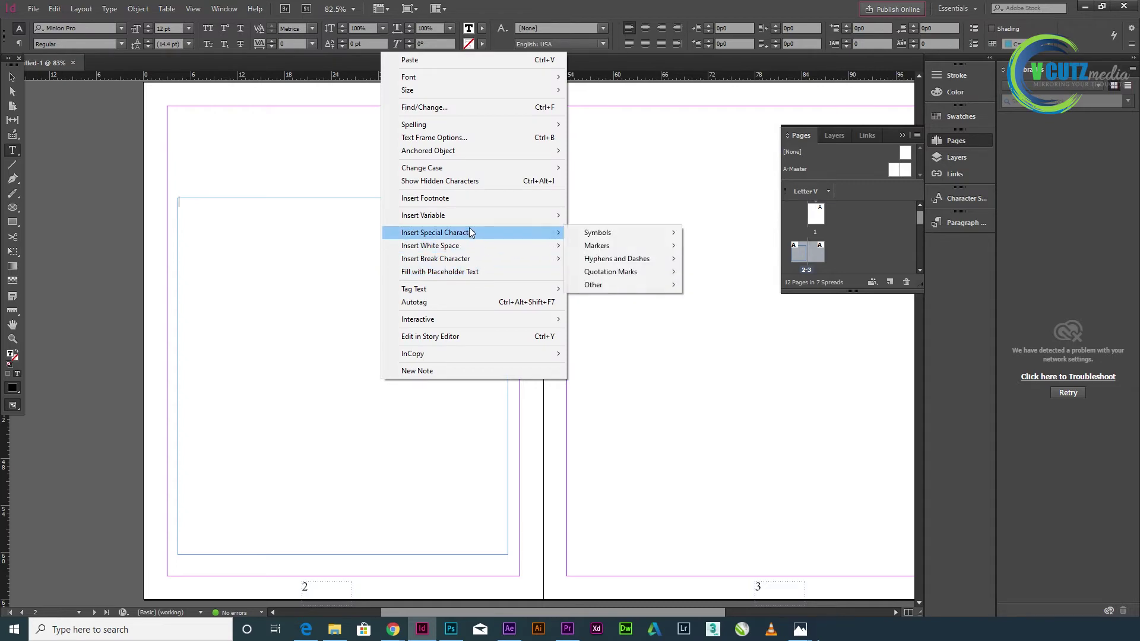
pyautogui.click(472, 272)
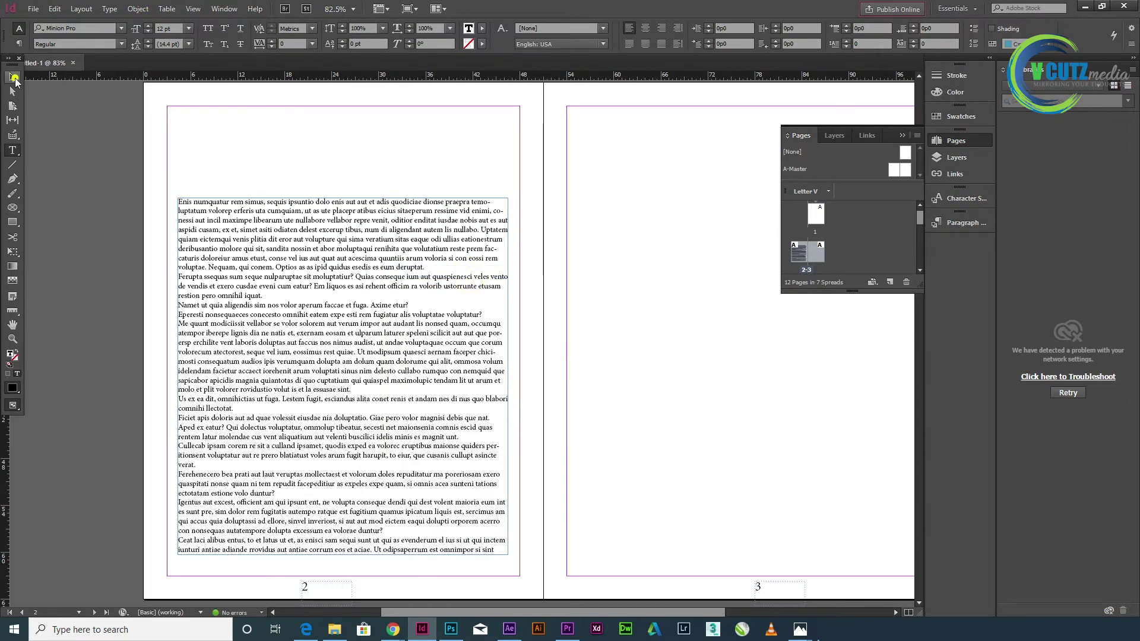
# - Flow the overflow placeholder text into a matching frame on page 3
pyautogui.click(13, 78)
pyautogui.moveTo(353, 388); pyautogui.dragTo(746, 390)
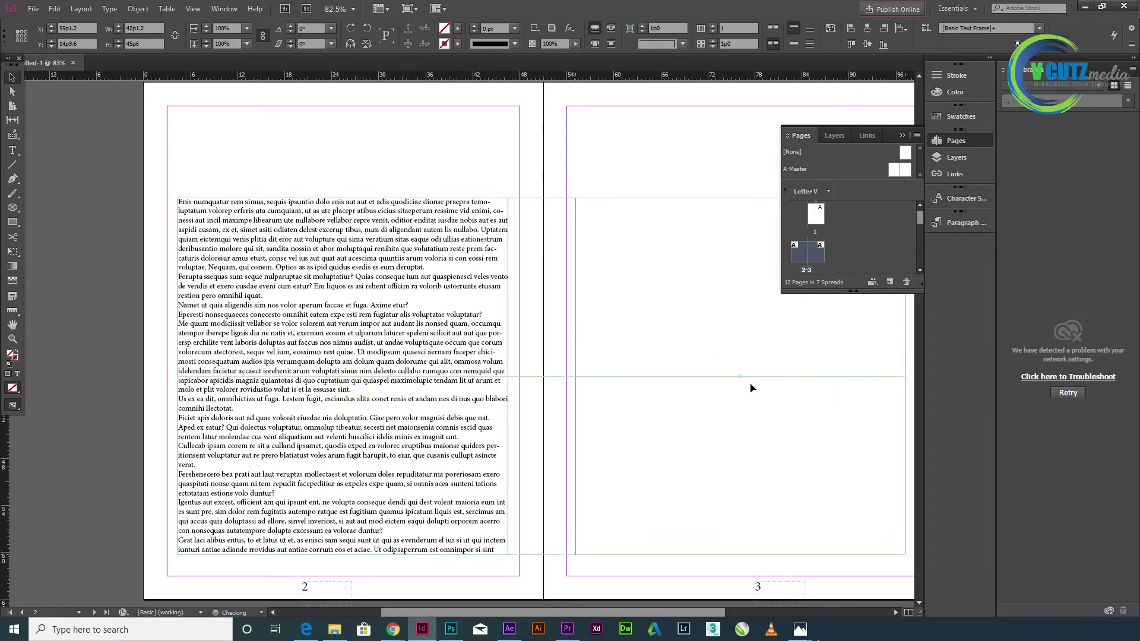
pyautogui.hotkey('ctrl', '-')
pyautogui.hotkey('ctrl', '-')
pyautogui.hotkey('ctrl', '-')
pyautogui.hotkey('ctrl', '-')
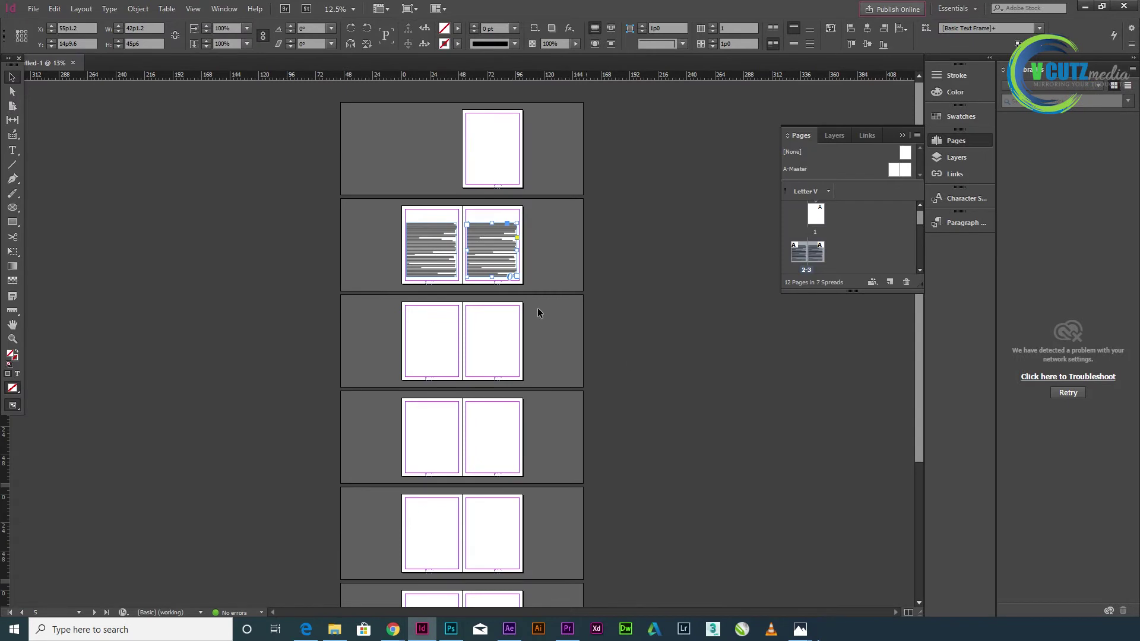
# - Duplicate both spread 2–3 text frames onto the later spreads through pages 8–9
pyautogui.moveTo(383, 219); pyautogui.dragTo(545, 289)
pyautogui.moveTo(489, 258); pyautogui.dragTo(488, 447)
pyautogui.scroll(-1, 520, 441)
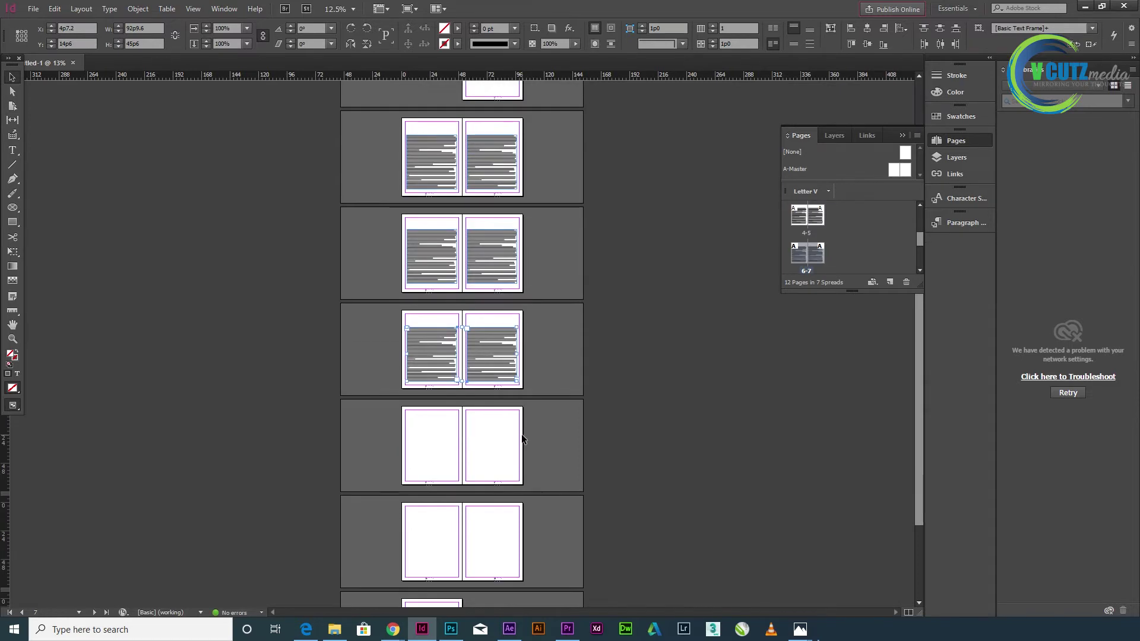
pyautogui.scroll(1, 468, 379)
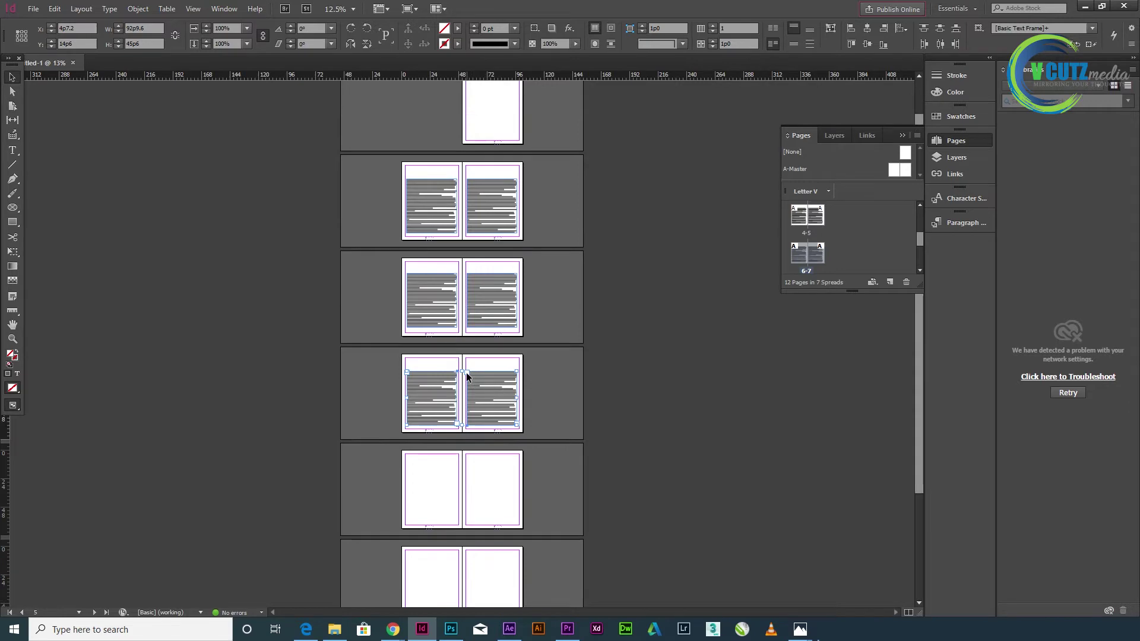
pyautogui.moveTo(486, 400); pyautogui.dragTo(487, 493)
pyautogui.scroll(-3, 486, 490)
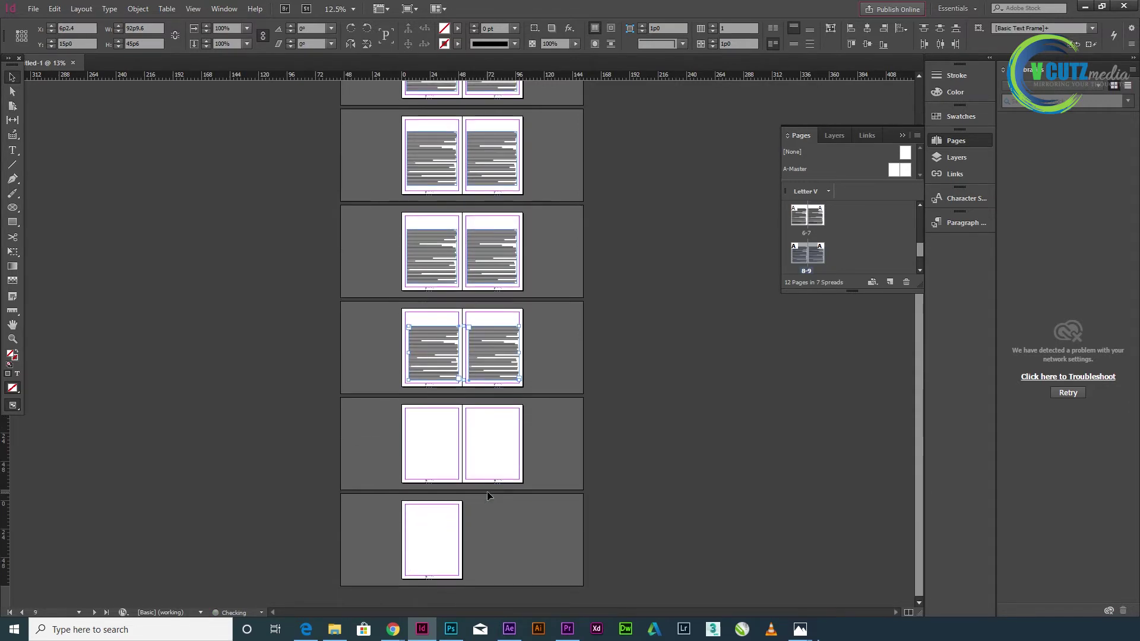
pyautogui.scroll(3, 484, 427)
pyautogui.scroll(-1, 653, 458)
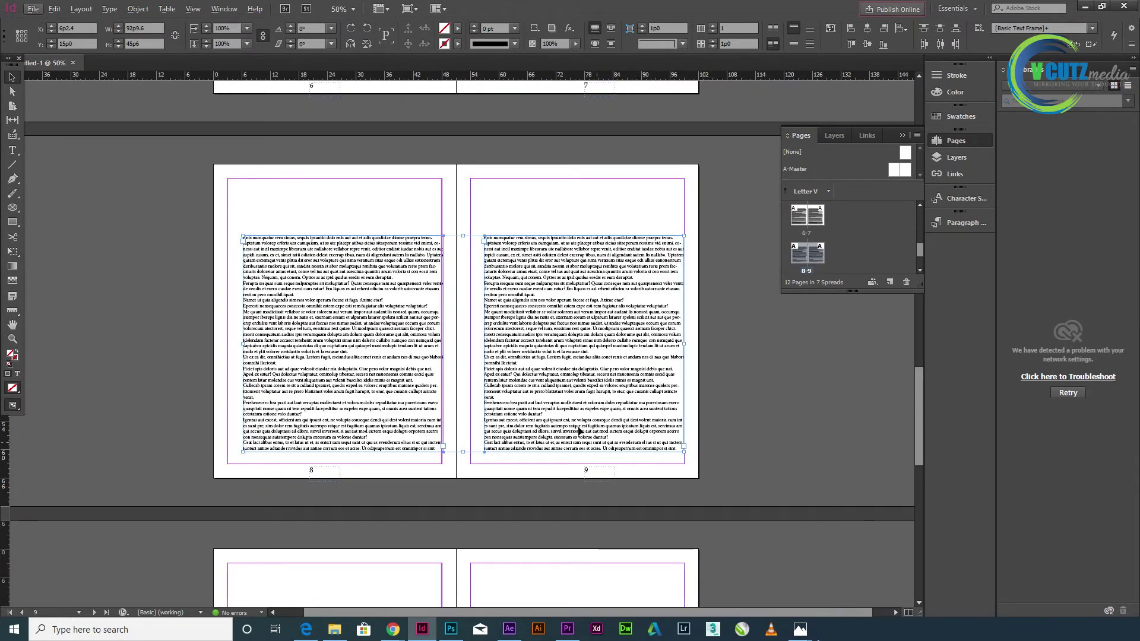
pyautogui.scroll(5, 582, 395)
pyautogui.scroll(15, 582, 393)
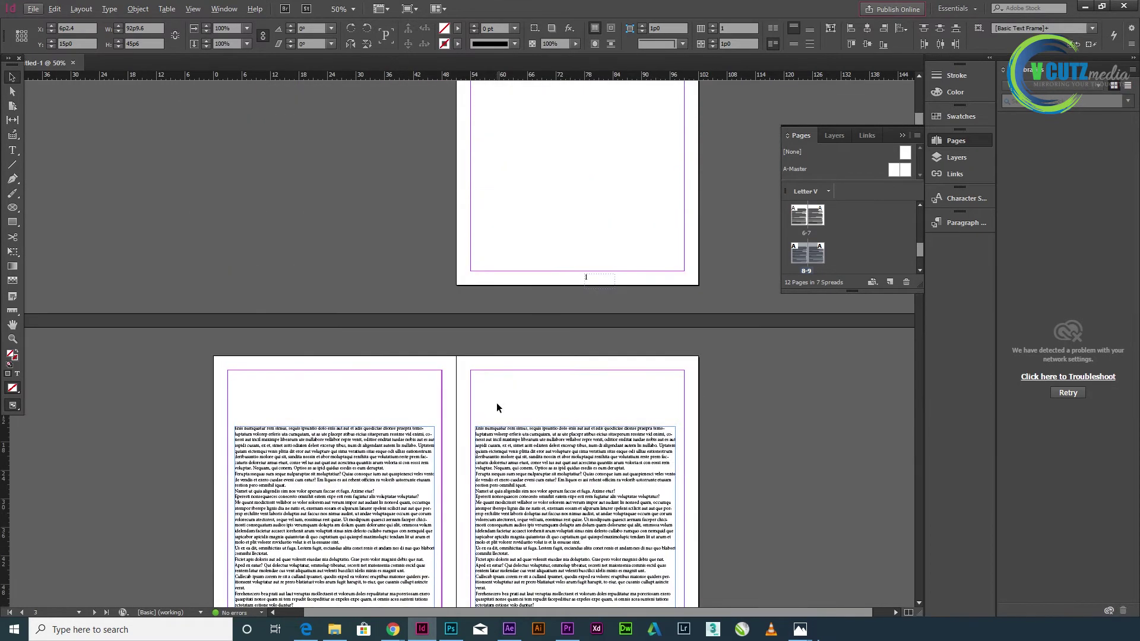
pyautogui.click(13, 150)
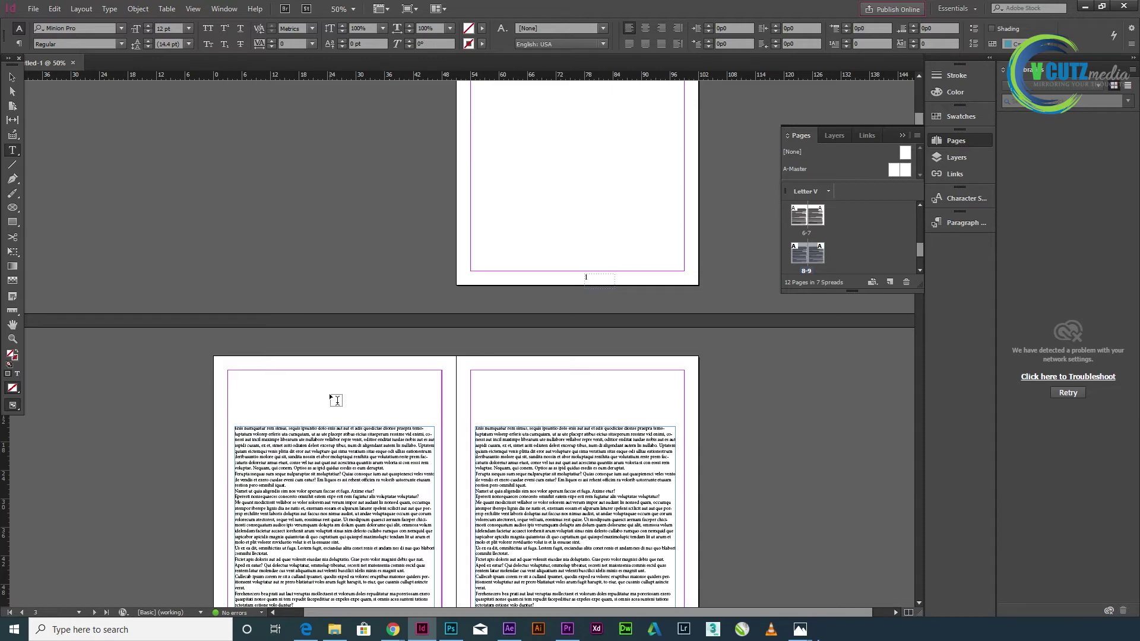
# - Add a heading frame reading INTRODUCTION near the top of page 2
pyautogui.moveTo(279, 377); pyautogui.dragTo(391, 419)
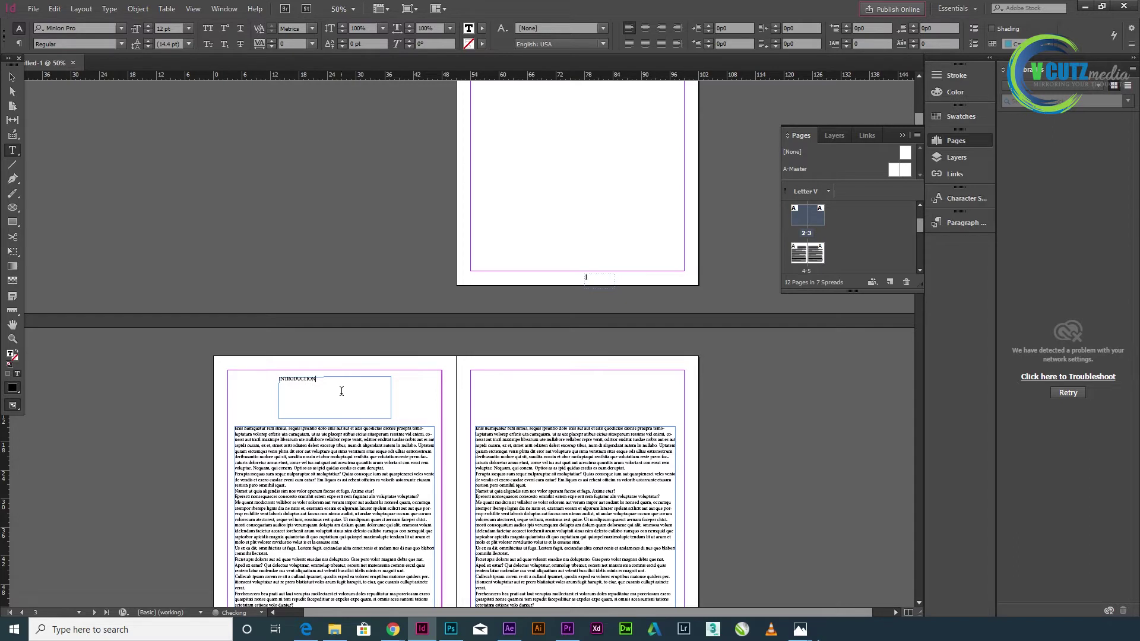
pyautogui.doubleClick(320, 380)
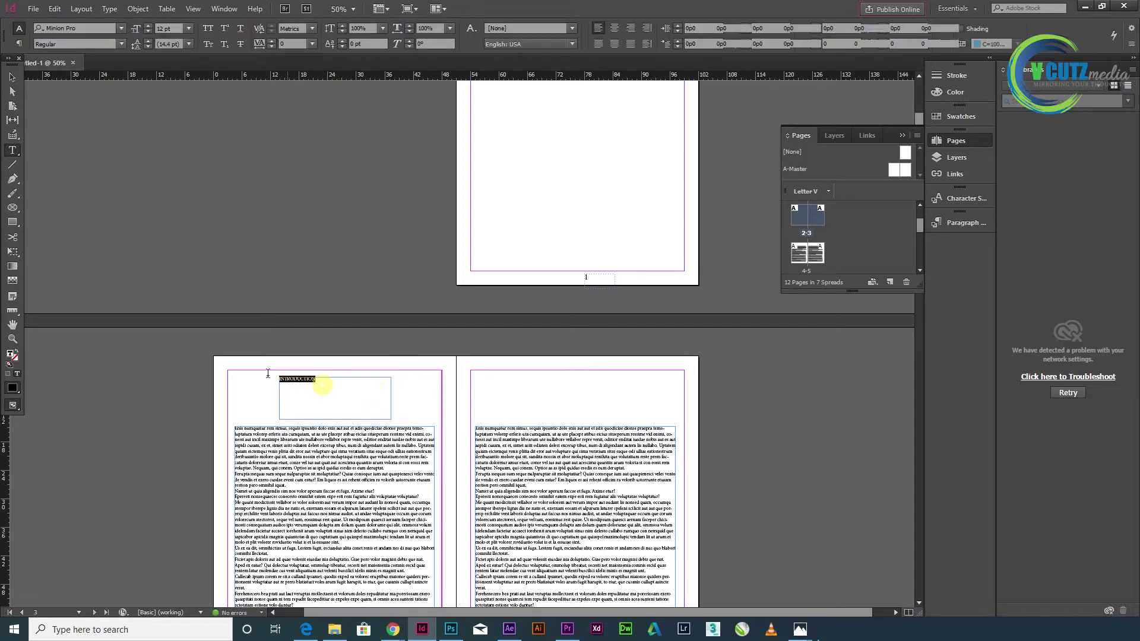
pyautogui.click(9, 79)
pyautogui.click(313, 383)
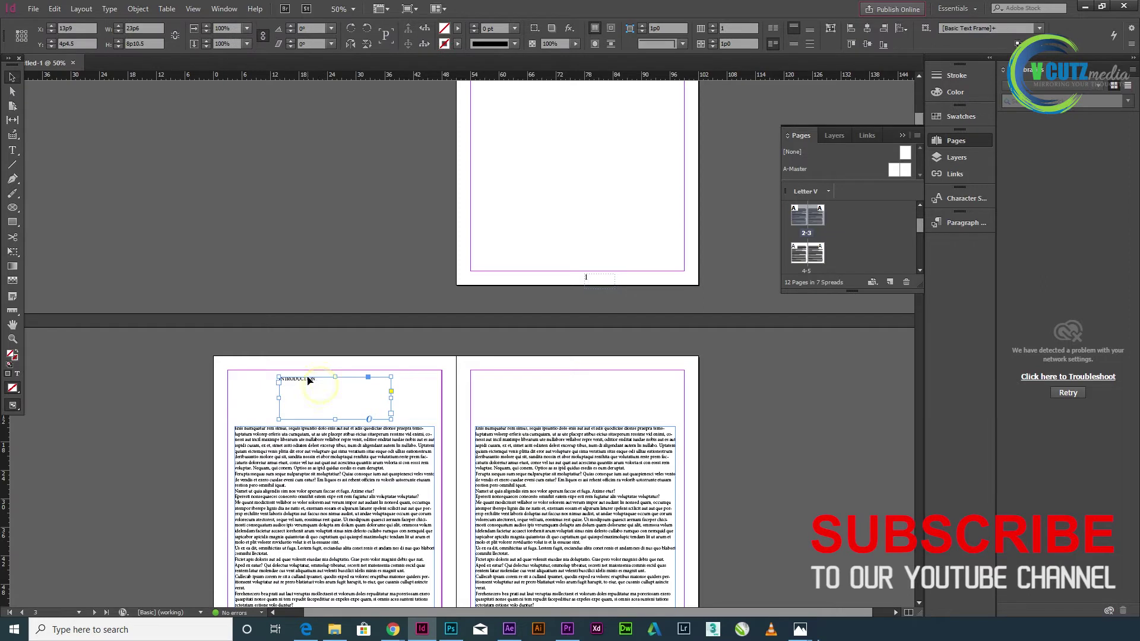
pyautogui.click(12, 150)
pyautogui.moveTo(324, 381); pyautogui.dragTo(279, 378)
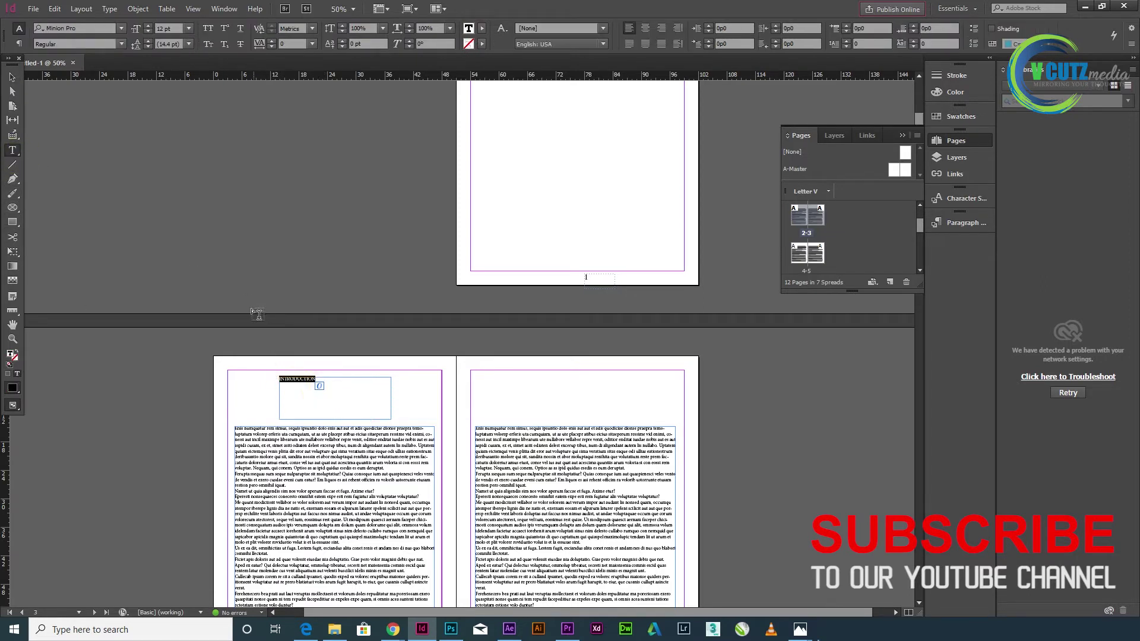
# - Enlarge the INTRODUCTION heading to 30 pt
pyautogui.click(148, 26)
pyautogui.click(148, 26)
pyautogui.click(147, 26)
pyautogui.click(148, 26)
pyautogui.click(148, 26)
pyautogui.click(148, 27)
pyautogui.click(148, 26)
pyautogui.click(147, 26)
pyautogui.click(148, 26)
pyautogui.click(148, 26)
pyautogui.click(148, 26)
pyautogui.click(148, 26)
pyautogui.click(147, 27)
pyautogui.click(148, 26)
pyautogui.click(147, 26)
pyautogui.click(148, 27)
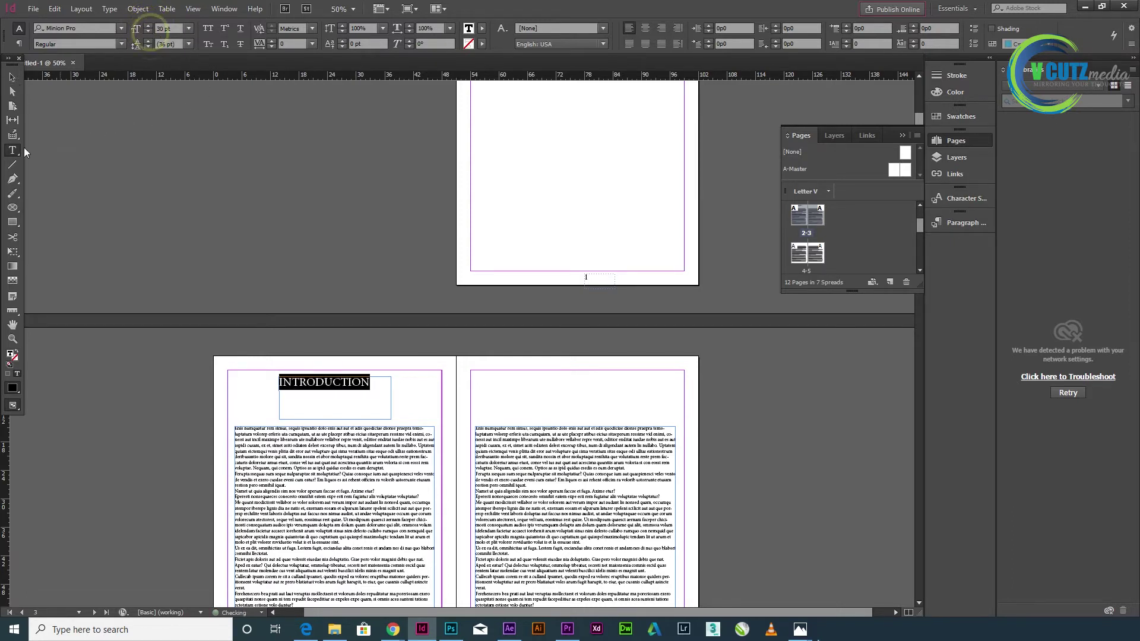
# - Lower the INTRODUCTION heading slightly and copy its frame onto page 3
pyautogui.click(11, 76)
pyautogui.moveTo(349, 379); pyautogui.dragTo(349, 390)
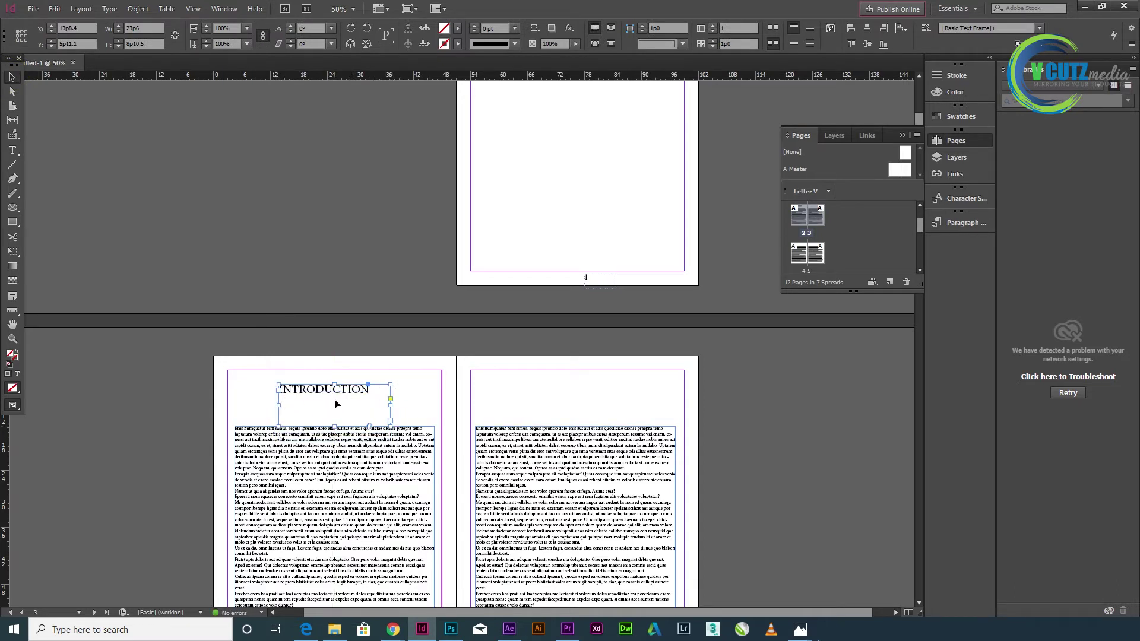
pyautogui.moveTo(339, 395); pyautogui.dragTo(596, 392)
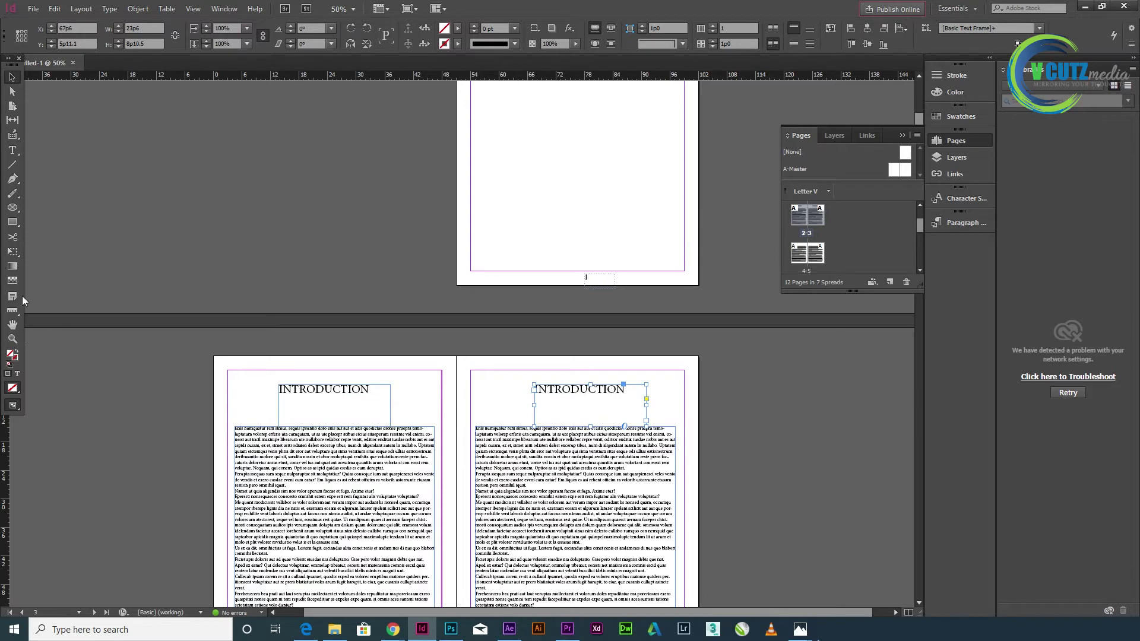
# - Retype the page 3 heading as CHAPTER 1
pyautogui.click(12, 150)
pyautogui.moveTo(624, 393); pyautogui.dragTo(481, 381)
pyautogui.write('CH')
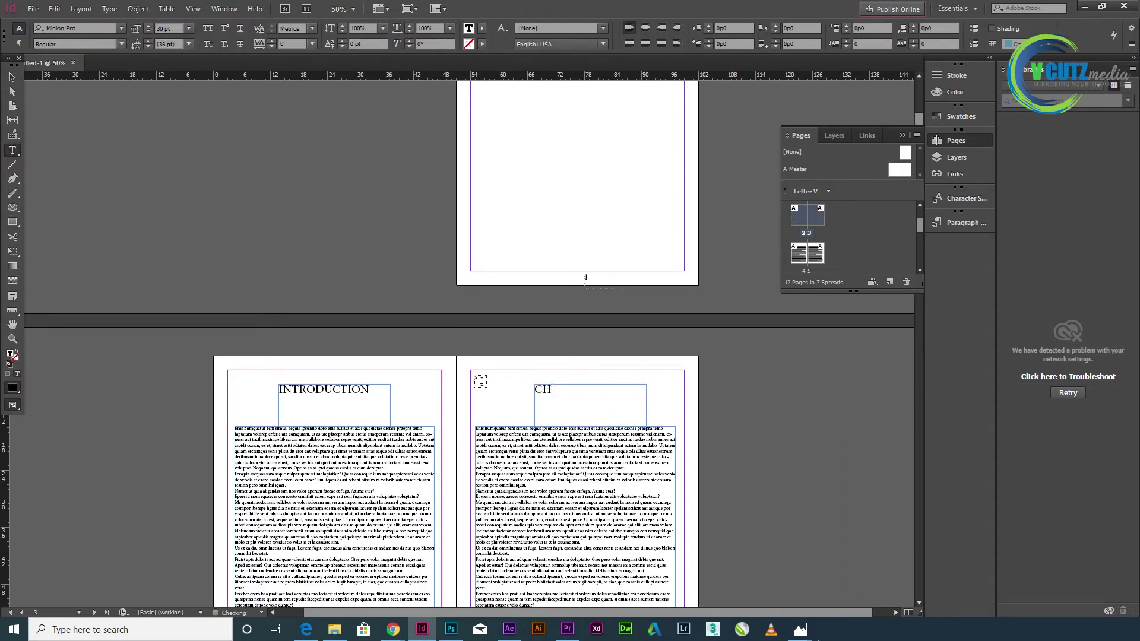
pyautogui.write('APTE')
pyautogui.scroll(-4, 480, 381)
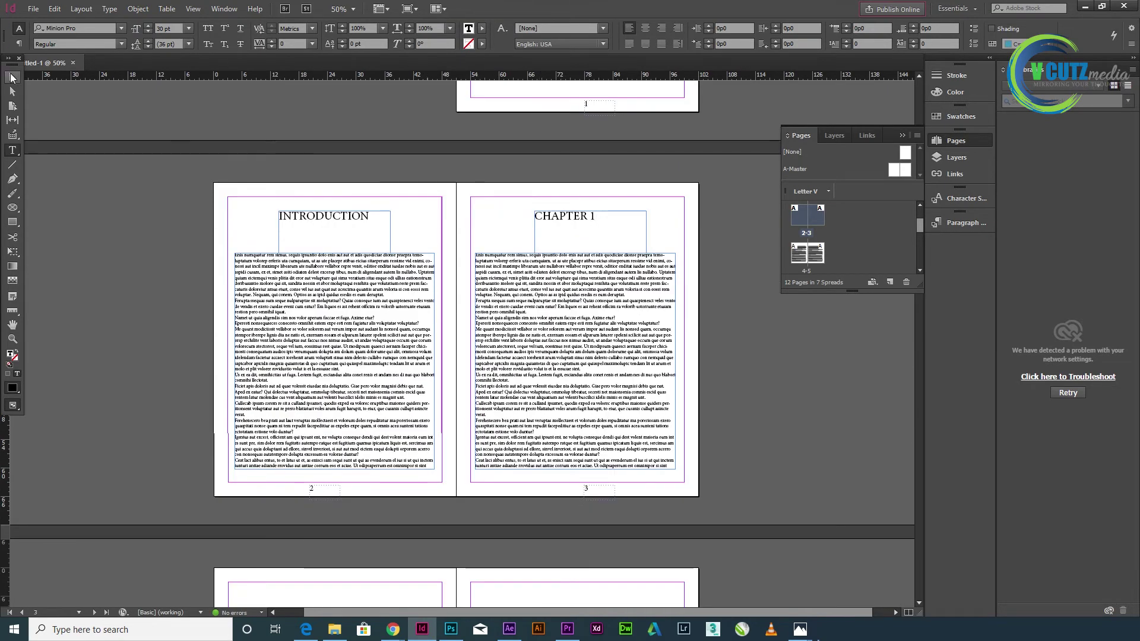
pyautogui.click(11, 78)
# - Copy both headings to spread 4–5 and retitle them CHAPTER 2 and CHAPTER 3
pyautogui.scroll(-2, 399, 234)
pyautogui.moveTo(263, 114); pyautogui.dragTo(565, 506)
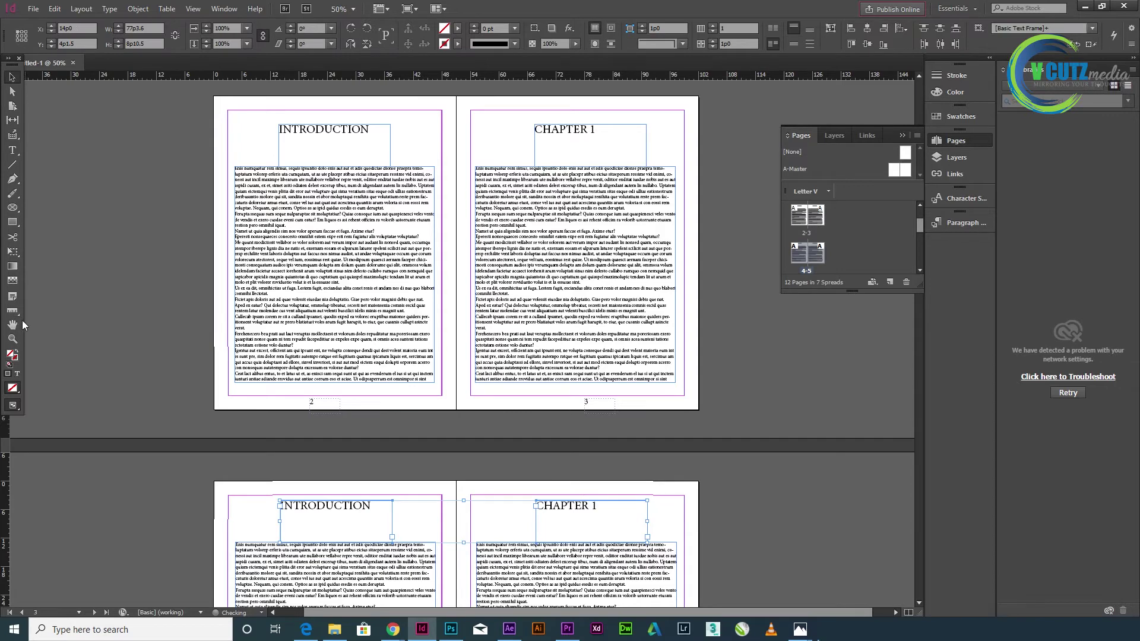
pyautogui.click(12, 150)
pyautogui.doubleClick(372, 515)
pyautogui.write('CHAPTER ')
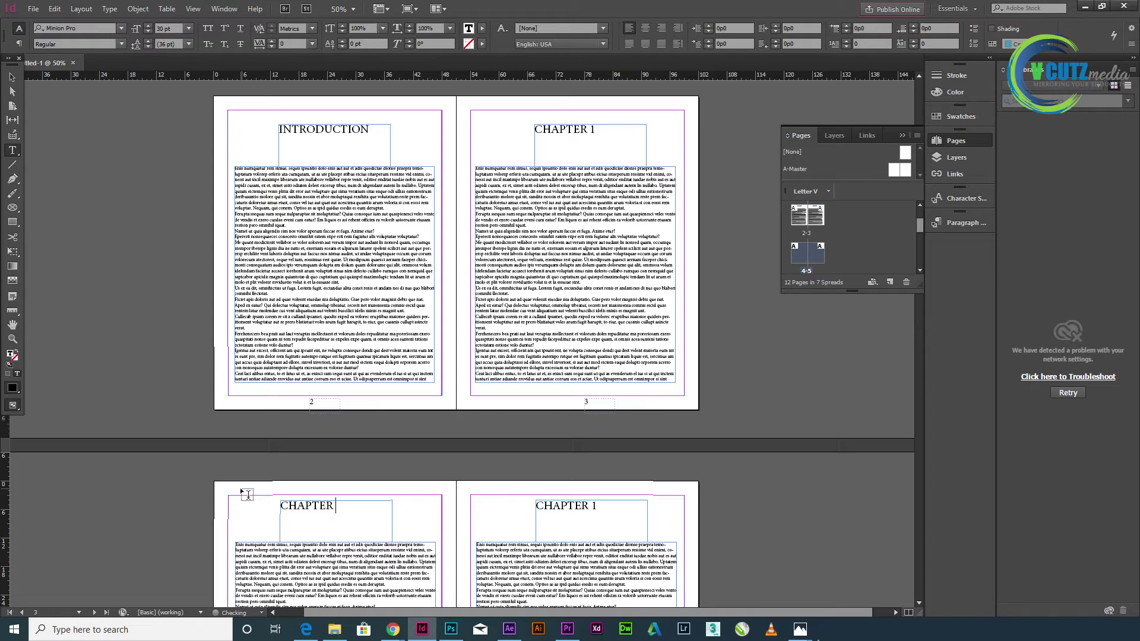
pyautogui.write('2')
pyautogui.tripleClick(585, 502)
pyautogui.write('C')
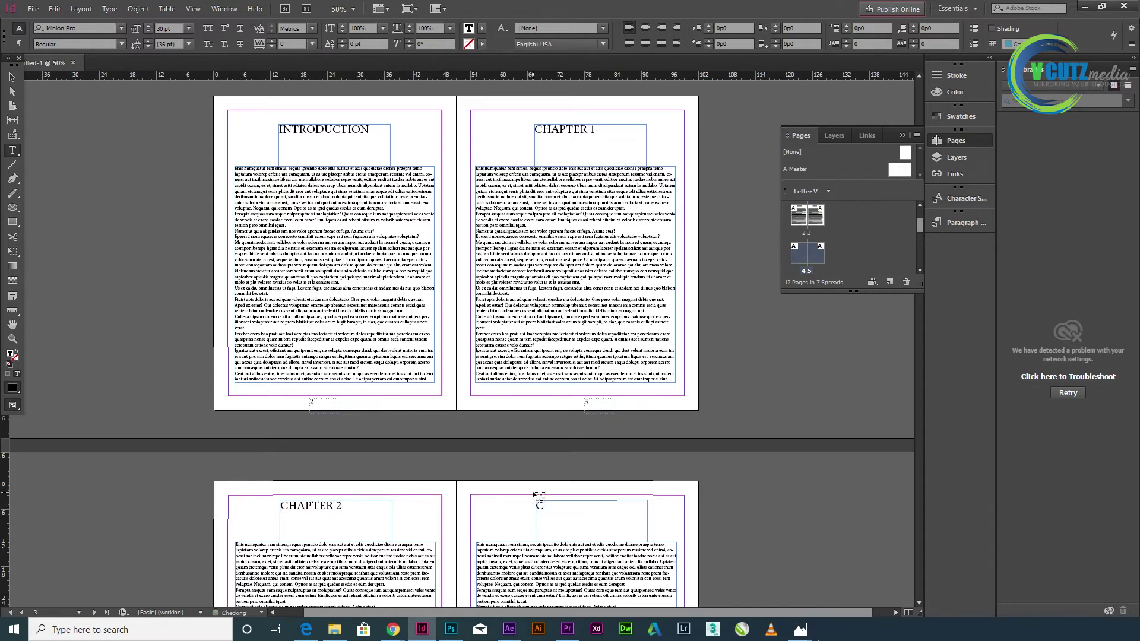
pyautogui.write('HAPTER 3')
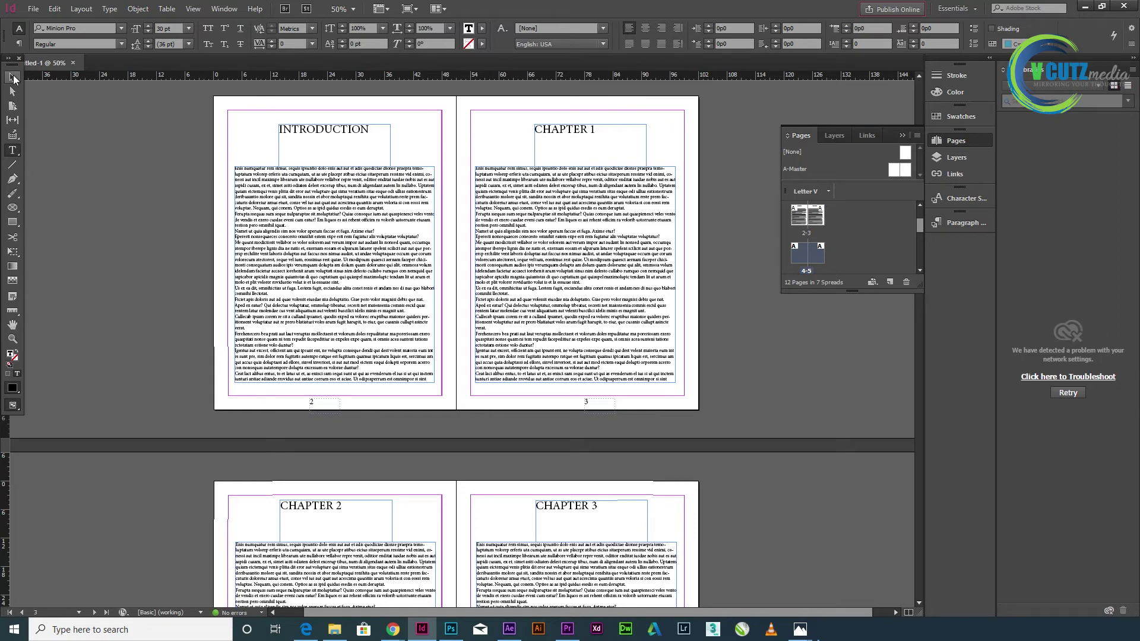
# - Copy the CHAPTER 2 and CHAPTER 3 heading frames onto spread 6–7
pyautogui.click(12, 77)
pyautogui.scroll(-5, 490, 369)
pyautogui.moveTo(248, 195); pyautogui.dragTo(570, 594)
# - Lower the spread 6–7 headings slightly and renumber them CHAPTER 4 and CHAPTER 5
pyautogui.scroll(-5, 570, 587)
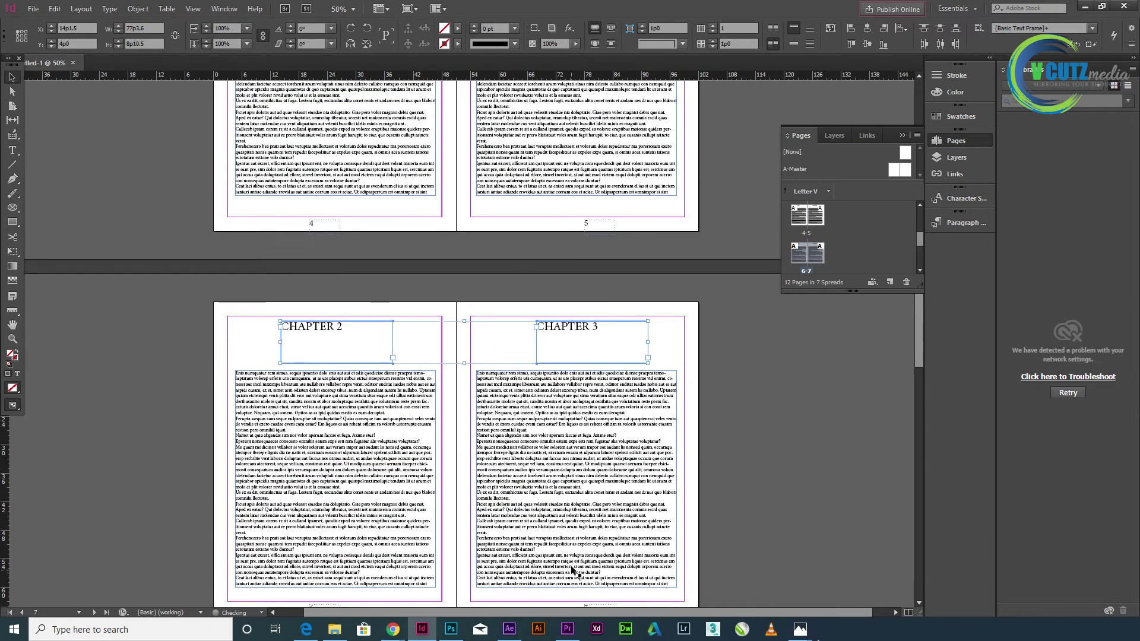
pyautogui.moveTo(585, 337); pyautogui.dragTo(585, 346)
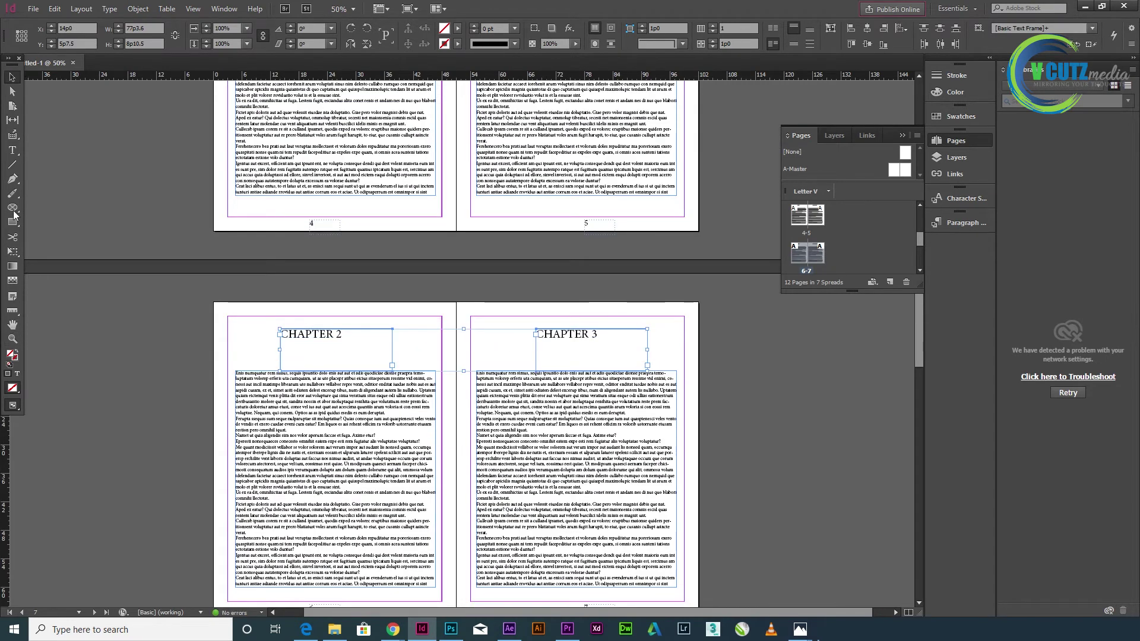
pyautogui.click(13, 150)
pyautogui.doubleClick(338, 334)
pyautogui.write('4')
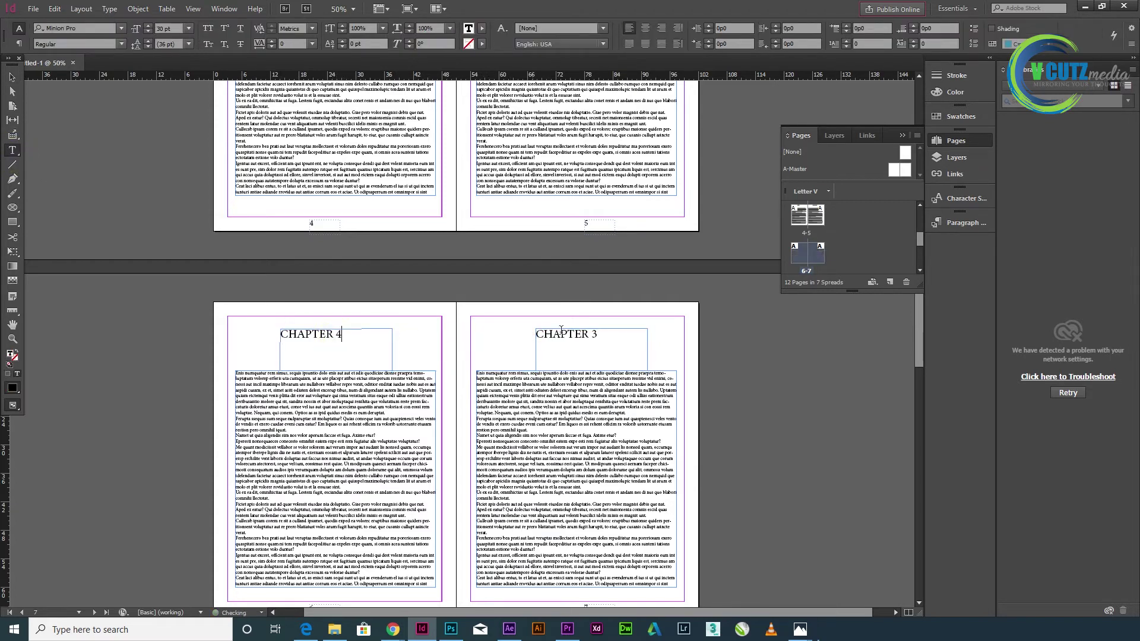
pyautogui.doubleClick(594, 334)
pyautogui.write('5')
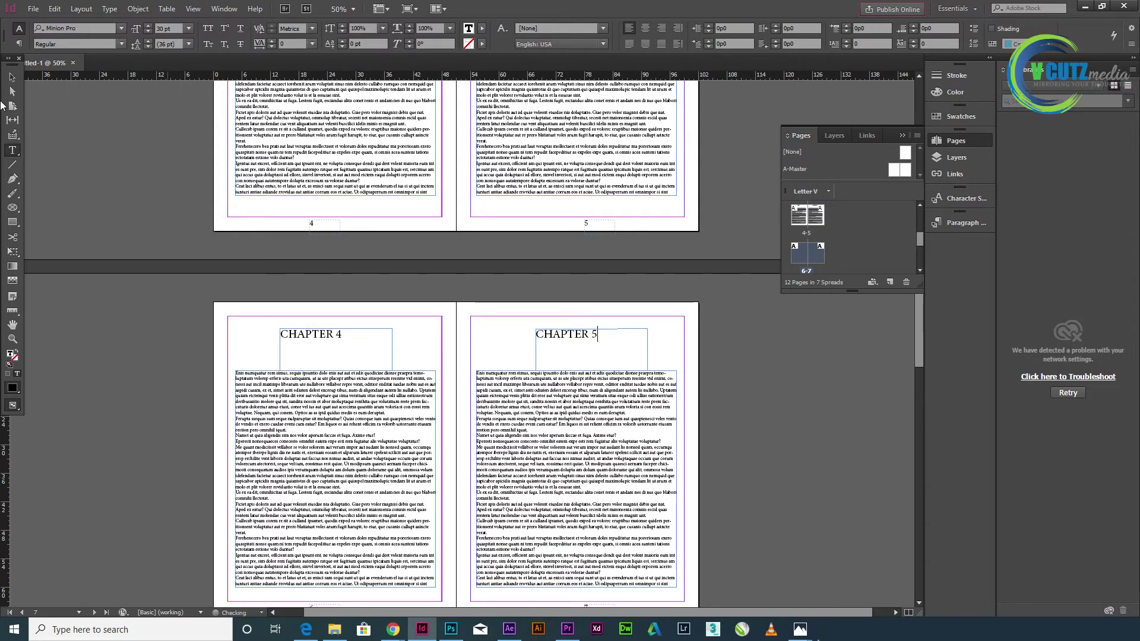
# - Copy both headings onto pages 8–9 and renumber them CHAPTER 6 and CHAPTER 7
pyautogui.click(9, 79)
pyautogui.moveTo(273, 187); pyautogui.dragTo(656, 225)
pyautogui.scroll(-3, 575, 208)
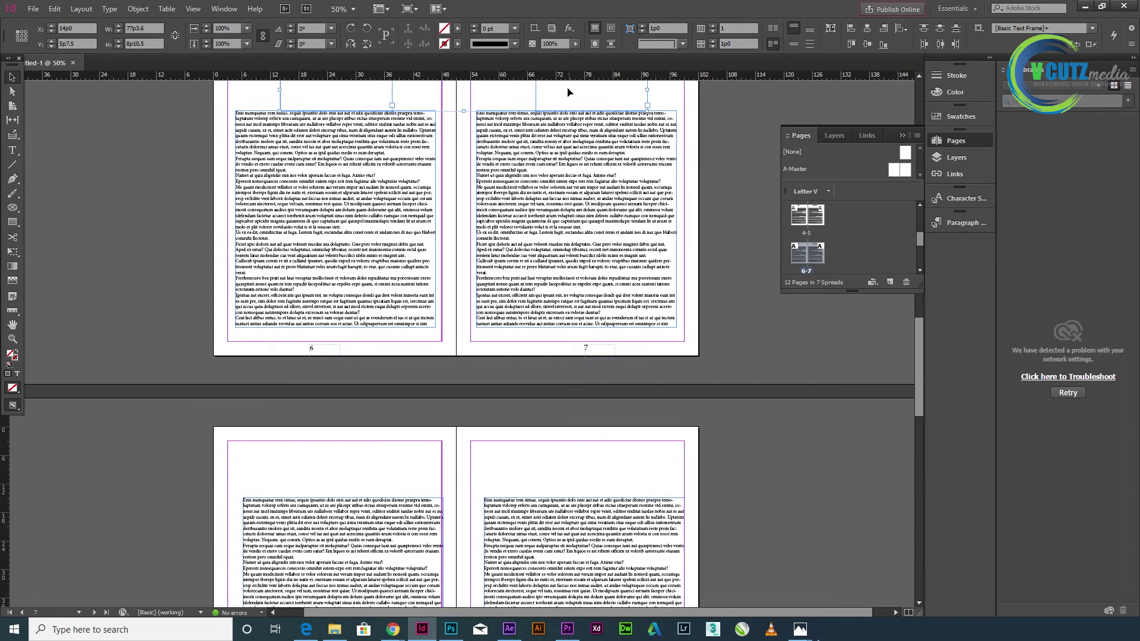
pyautogui.moveTo(552, 100); pyautogui.dragTo(549, 483)
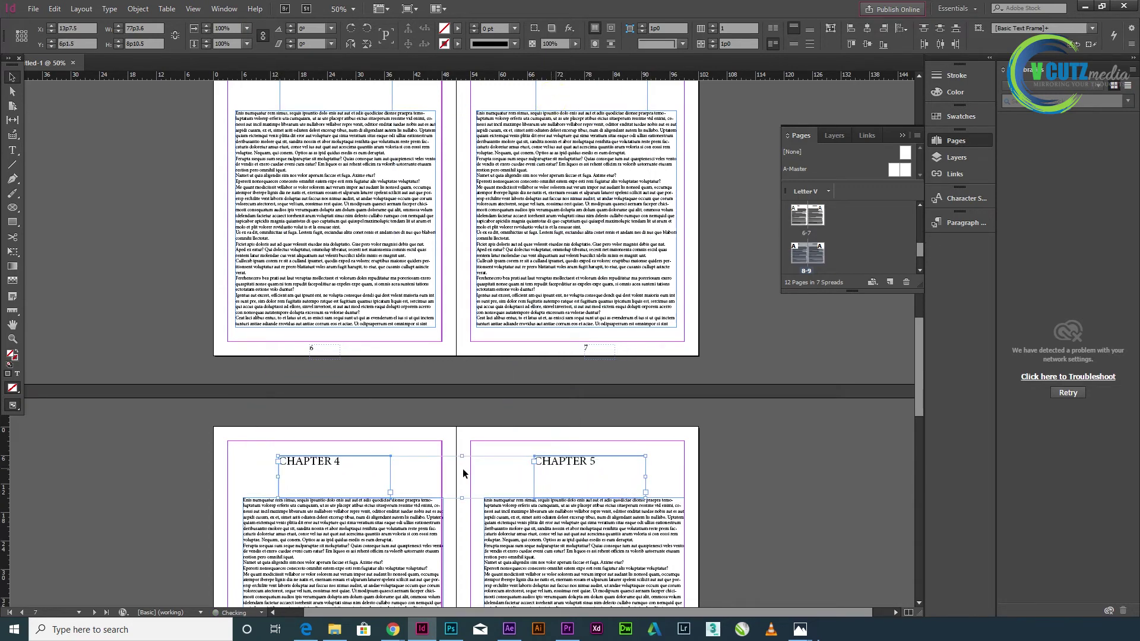
pyautogui.click(13, 151)
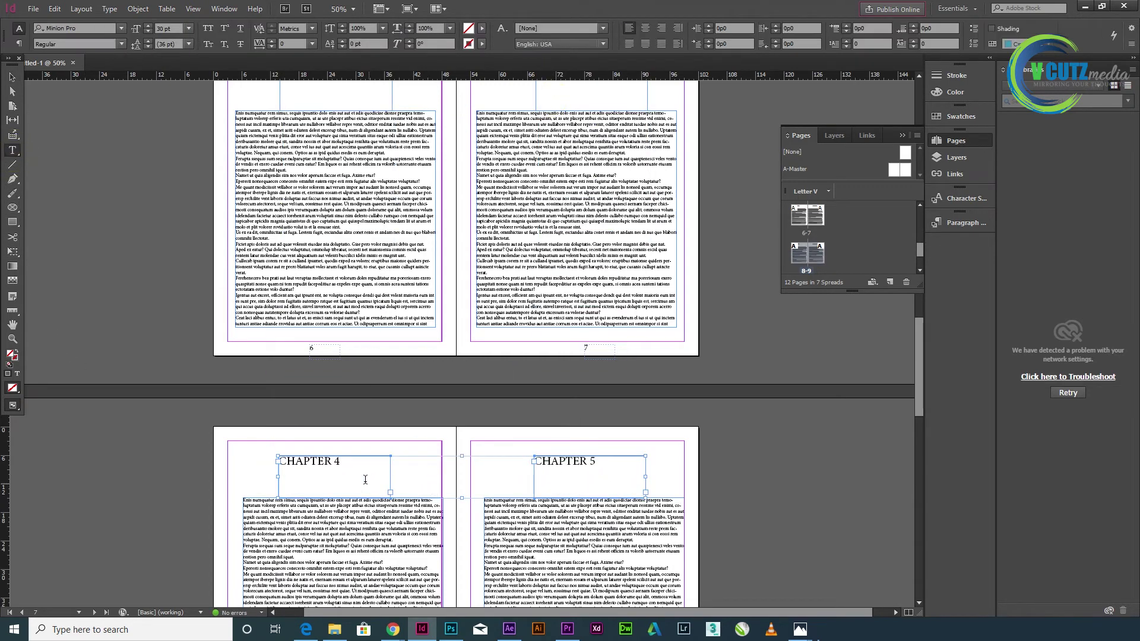
pyautogui.doubleClick(334, 462)
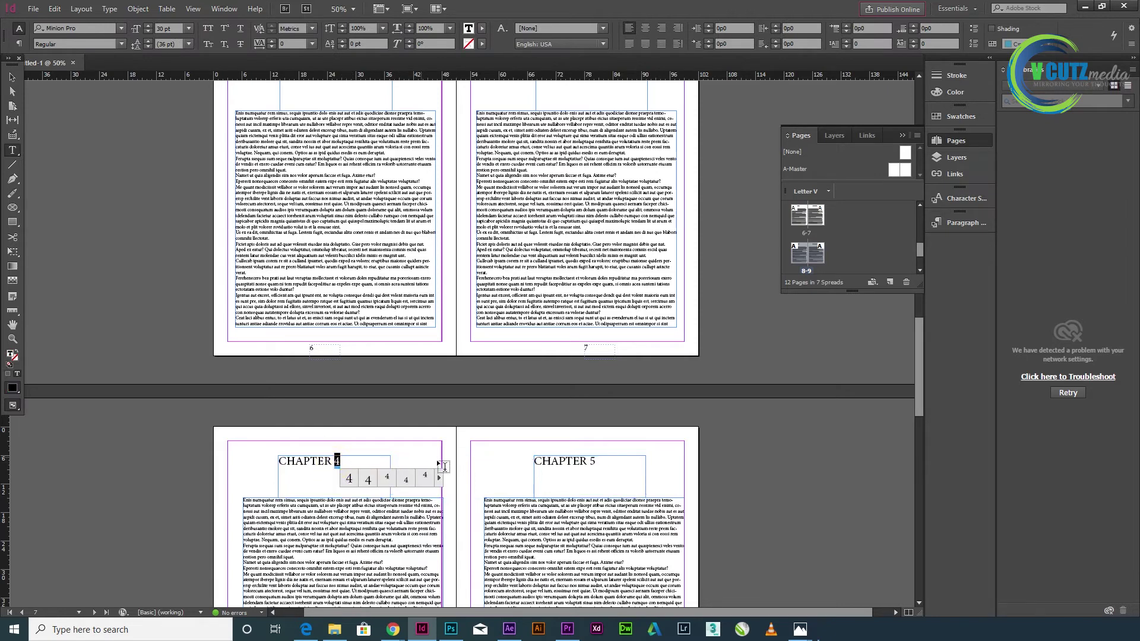
pyautogui.write('6')
pyautogui.doubleClick(591, 461)
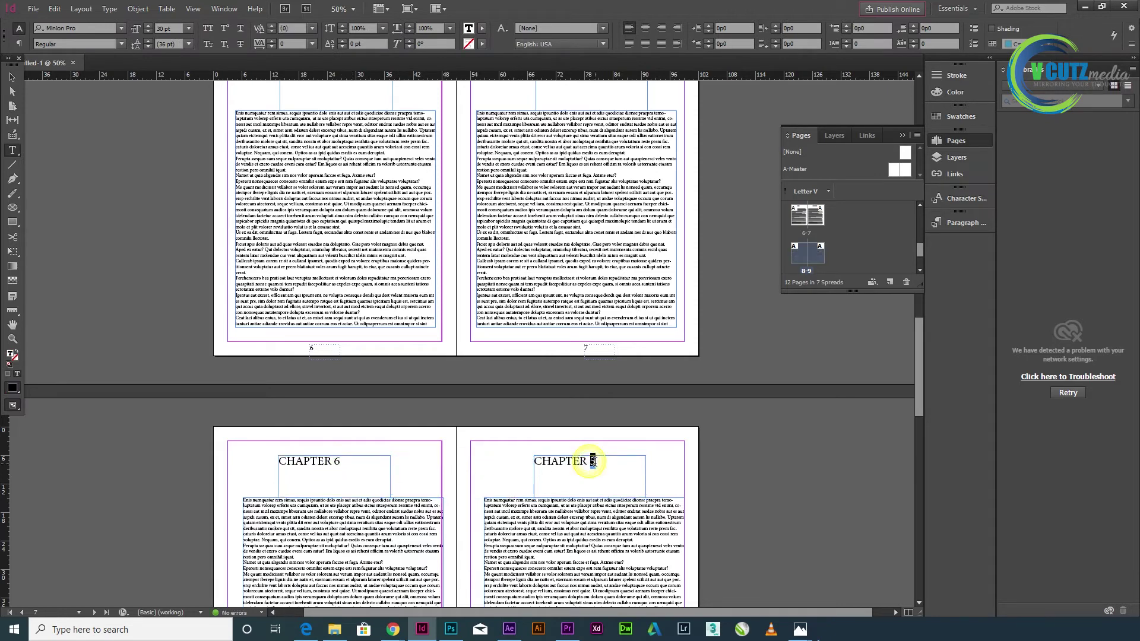
pyautogui.write('7')
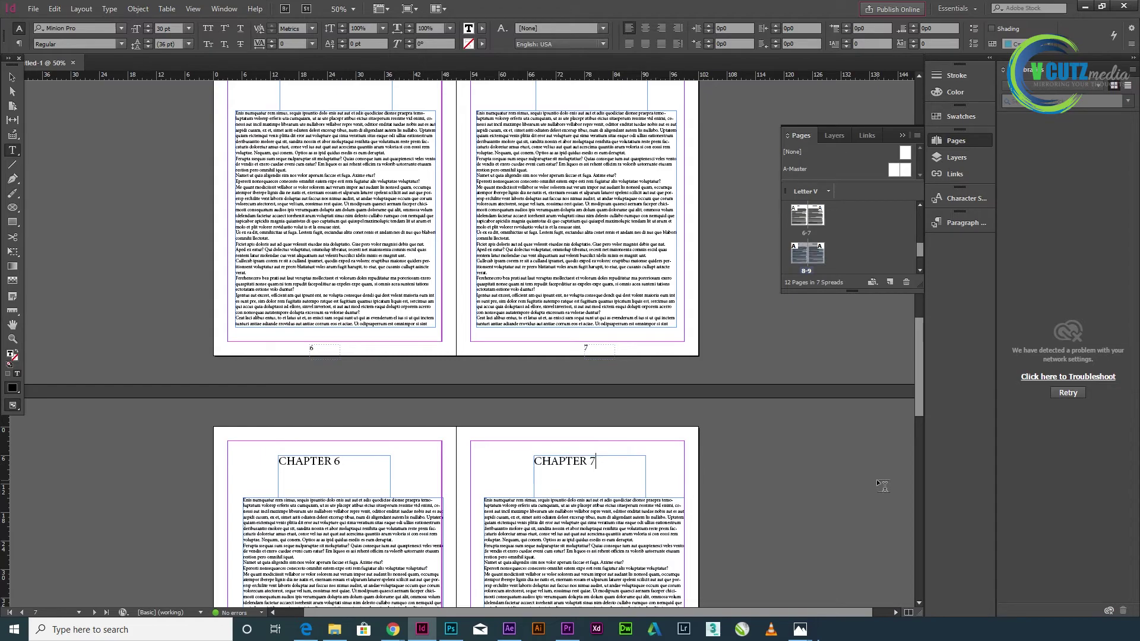
pyautogui.scroll(3, 706, 372)
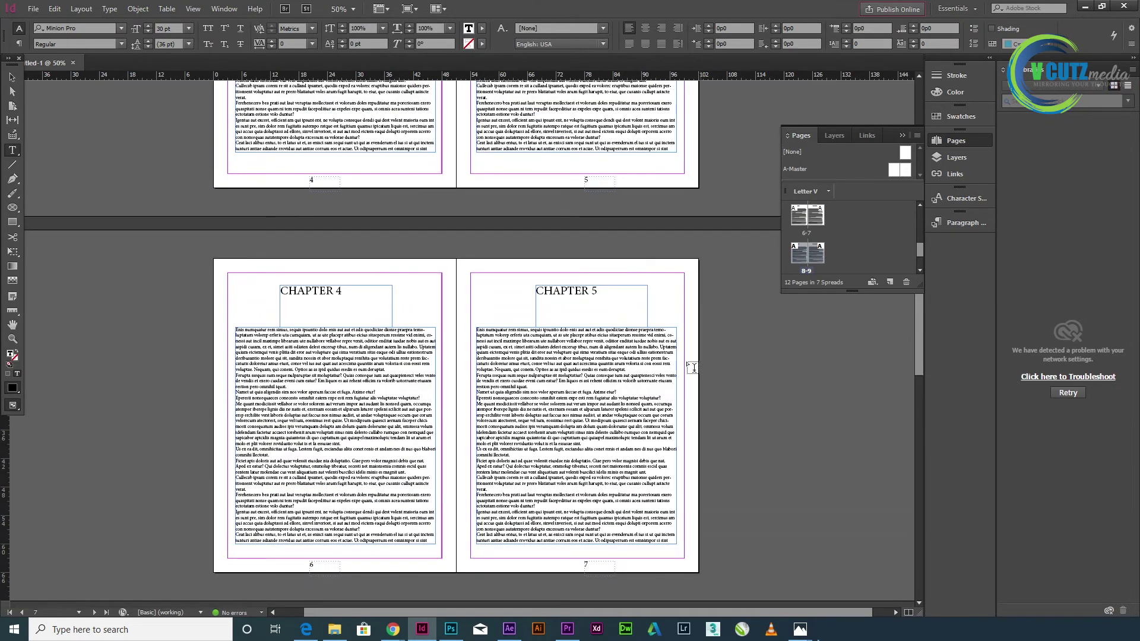
pyautogui.scroll(3, 649, 372)
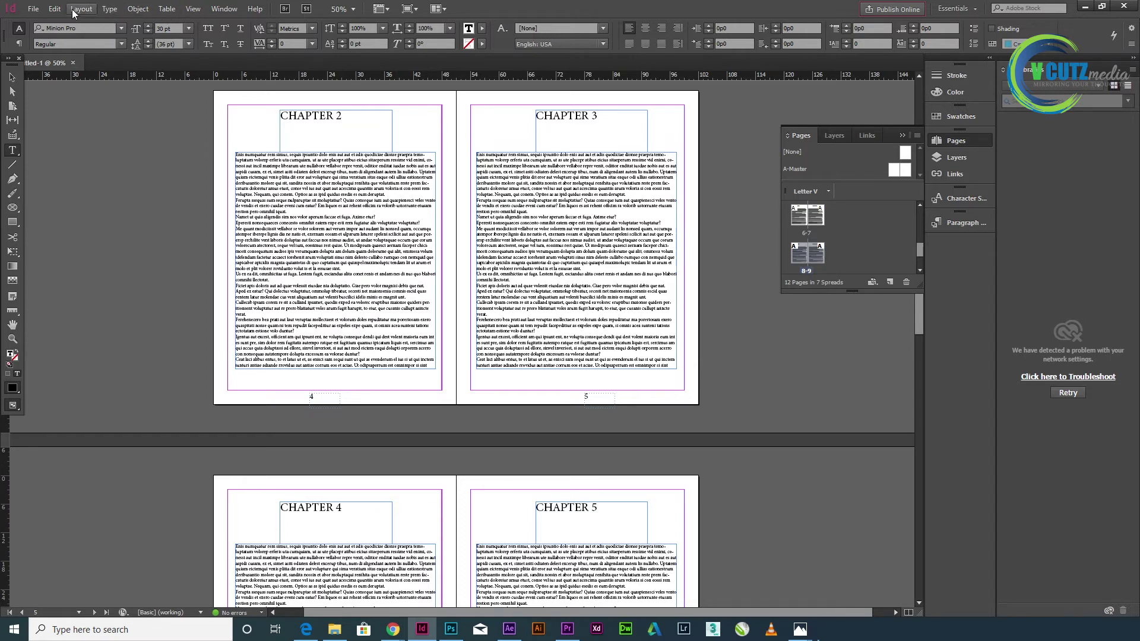
# - Create a new Paragraph Style 1 and apply it to the CHAPTER 7 heading
pyautogui.click(109, 9)
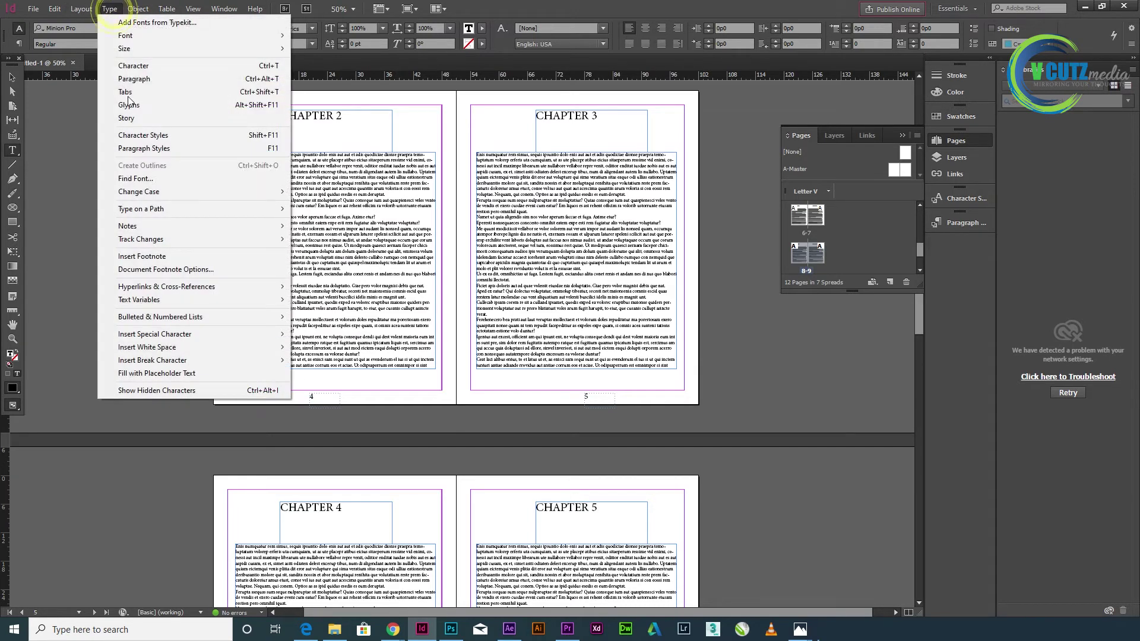
pyautogui.click(141, 148)
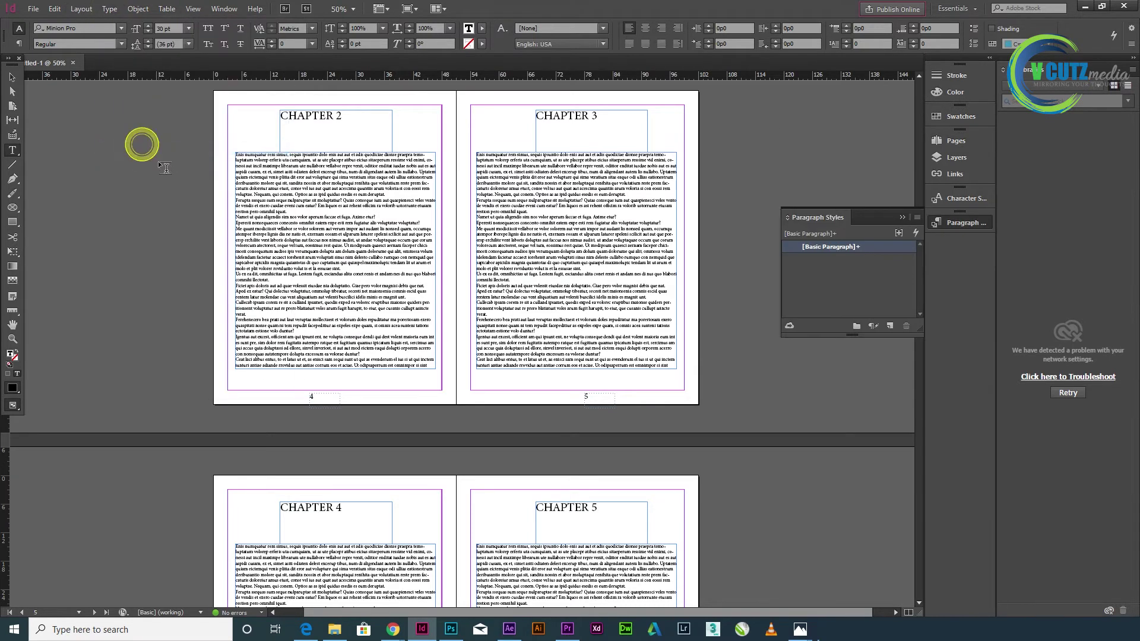
pyautogui.click(888, 327)
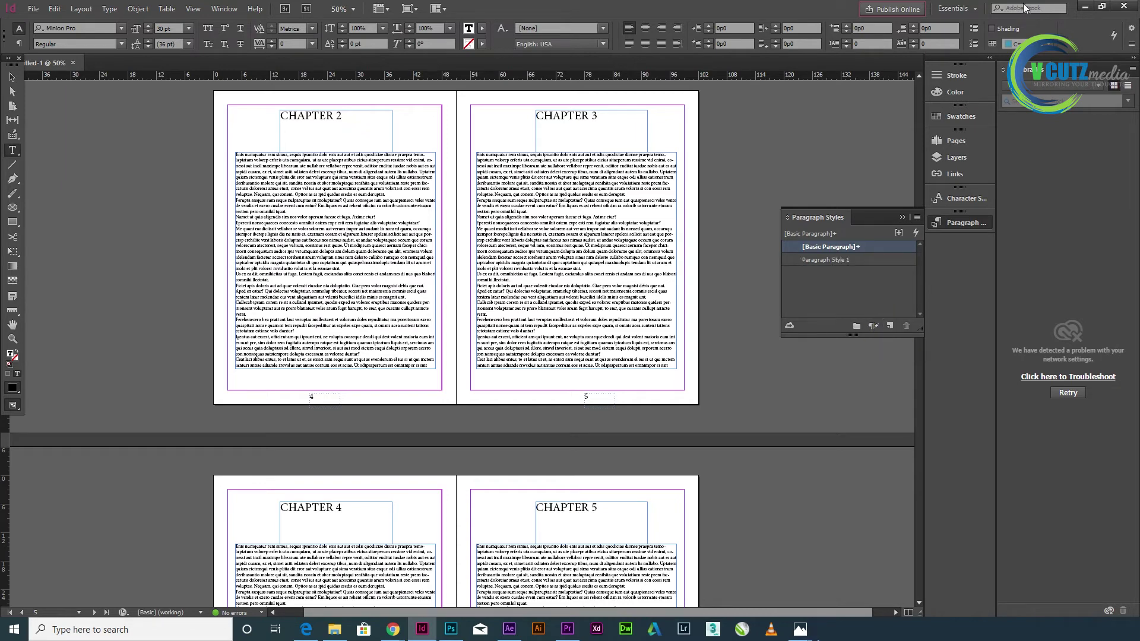
pyautogui.click(859, 262)
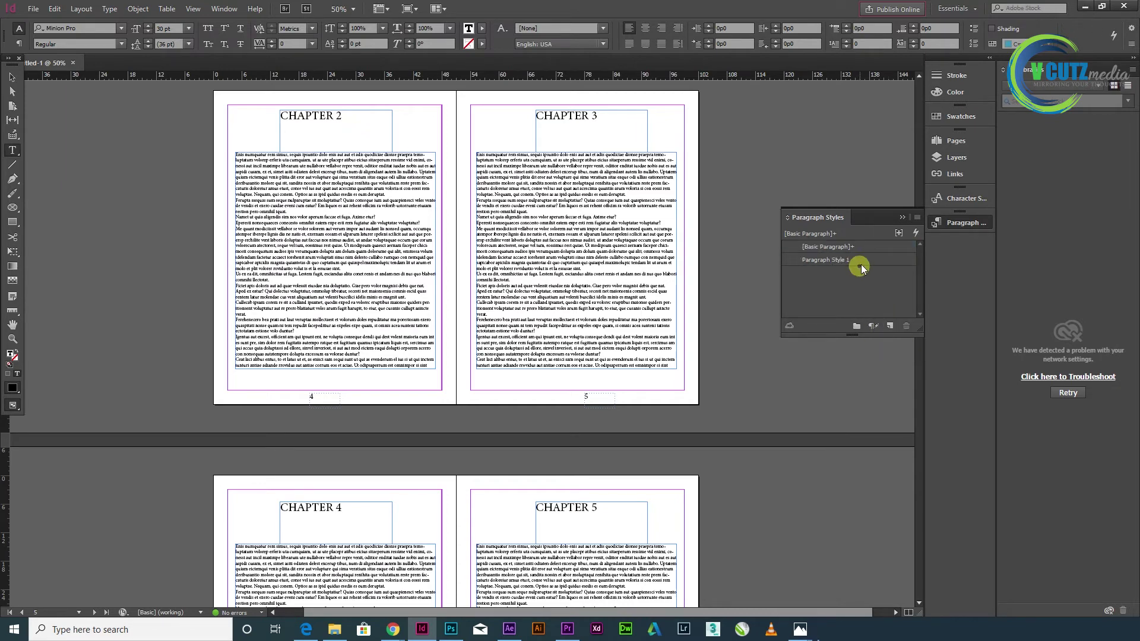
# - Set Paragraph Style 1's font to Calibri at 30 pt
pyautogui.doubleClick(866, 260)
pyautogui.click(867, 260)
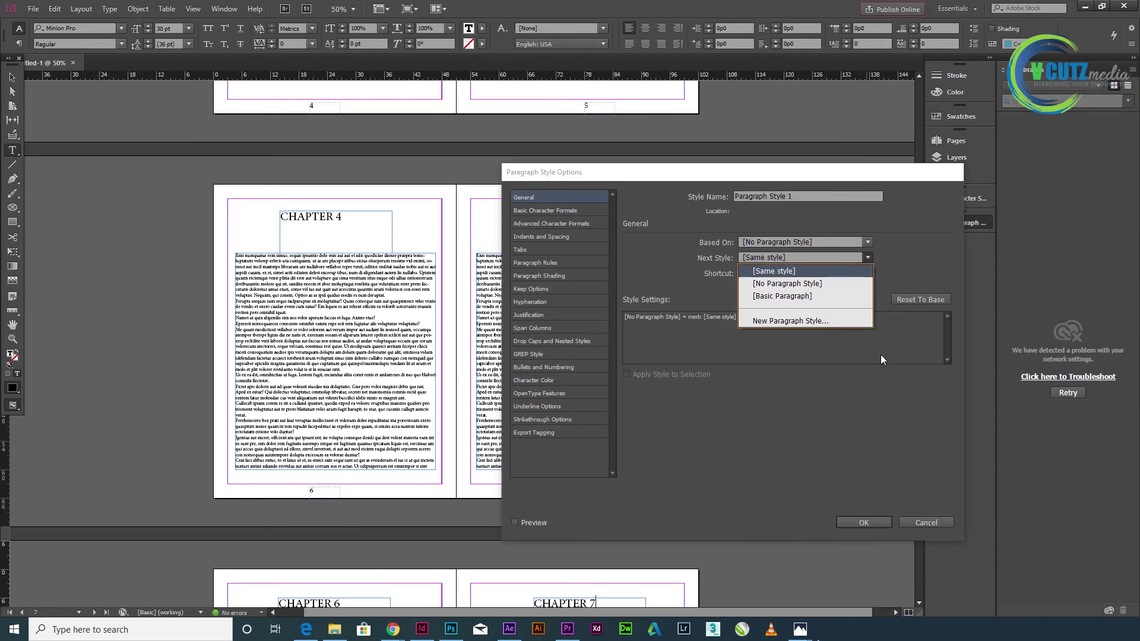
pyautogui.click(839, 382)
pyautogui.click(537, 212)
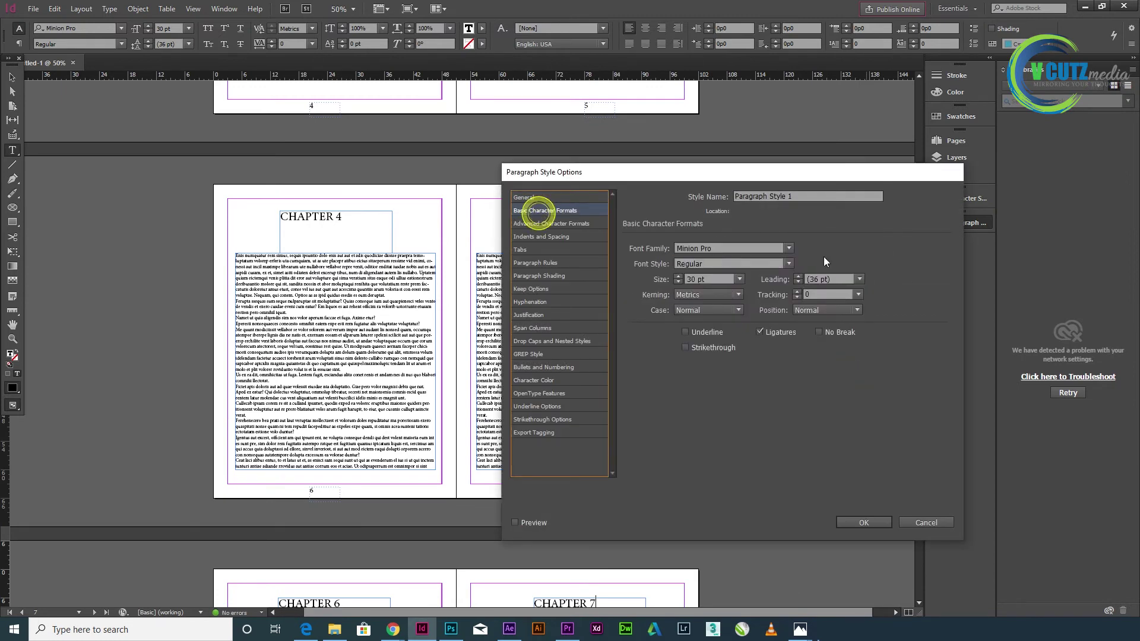
pyautogui.click(788, 248)
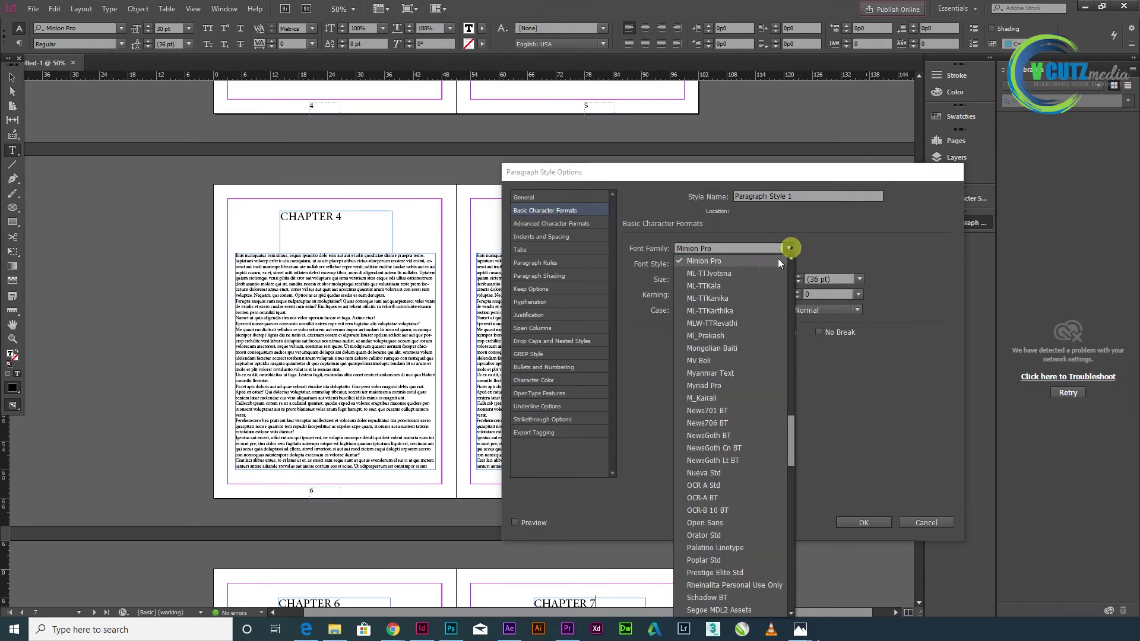
pyautogui.scroll(10, 755, 402)
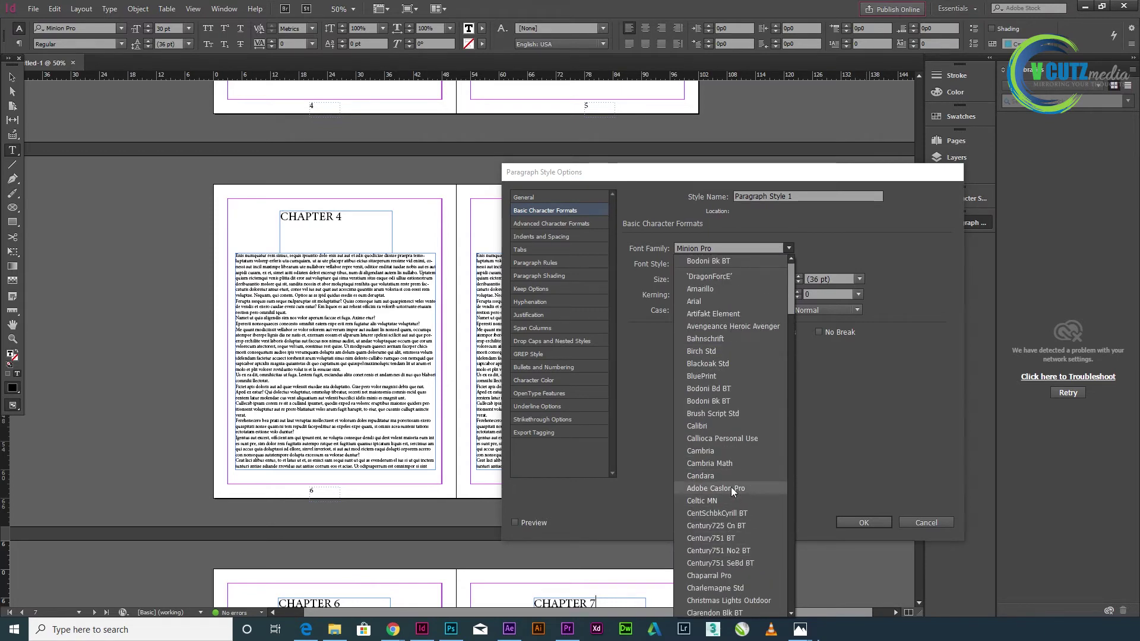
pyautogui.click(746, 428)
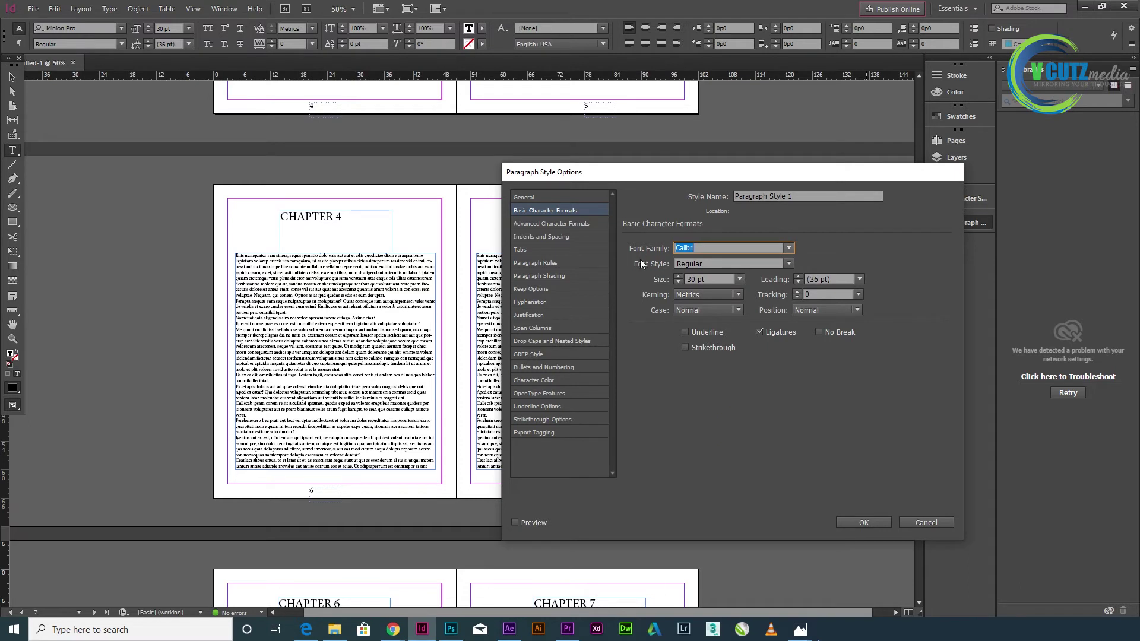
pyautogui.doubleClick(692, 279)
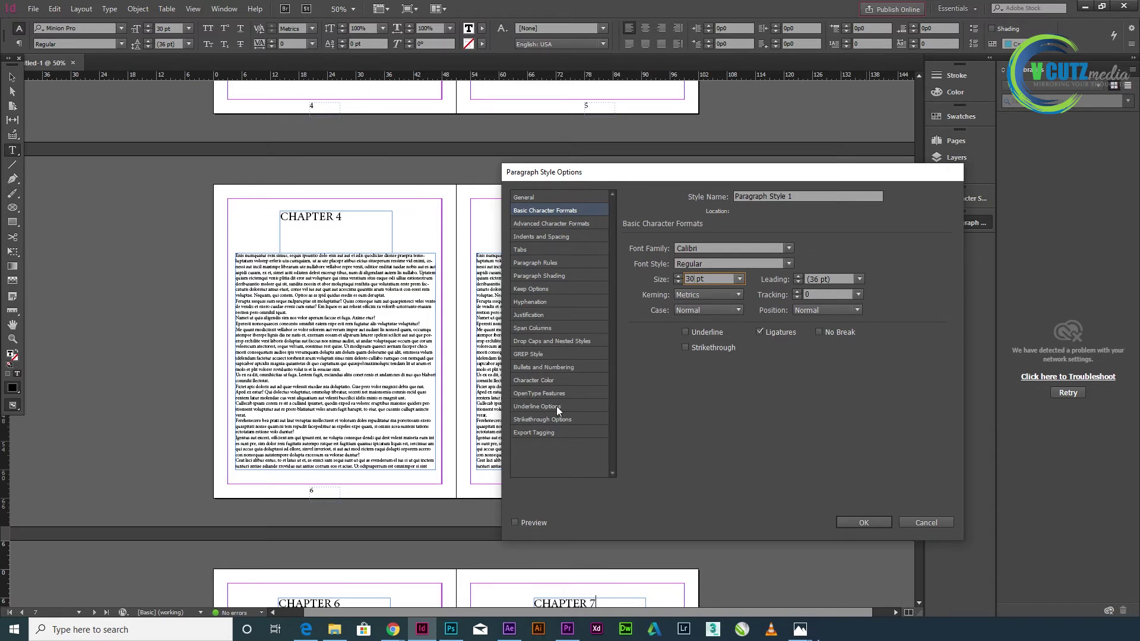
# - Make Paragraph Style 1's character colour cyan (C=100 M=0 Y=0 K=0) and confirm
pyautogui.click(571, 382)
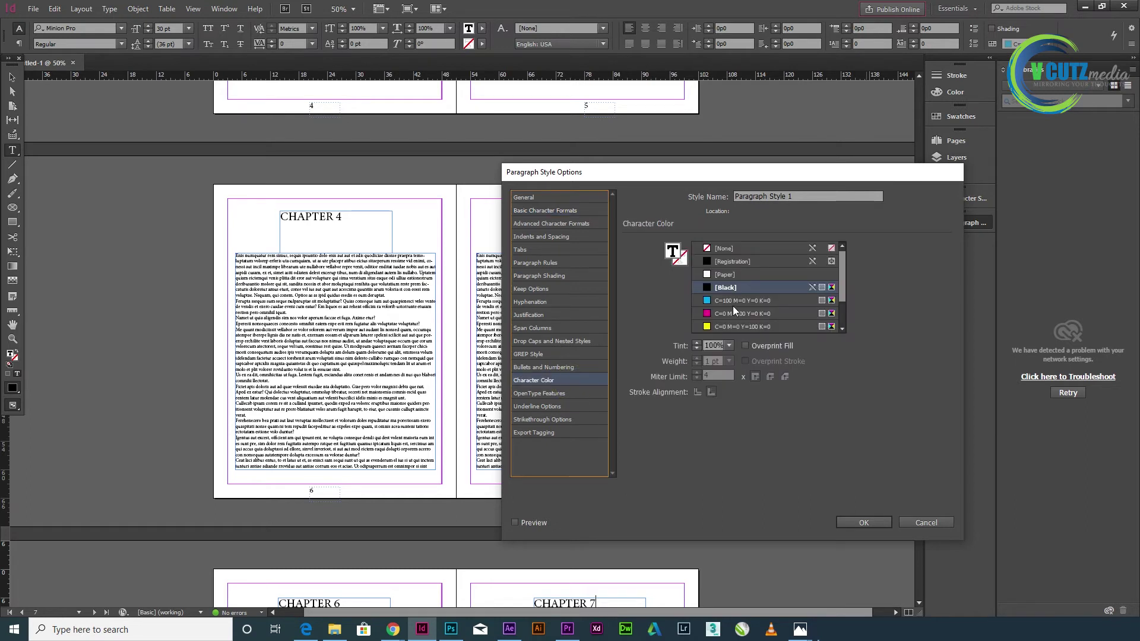
pyautogui.scroll(-2, 742, 315)
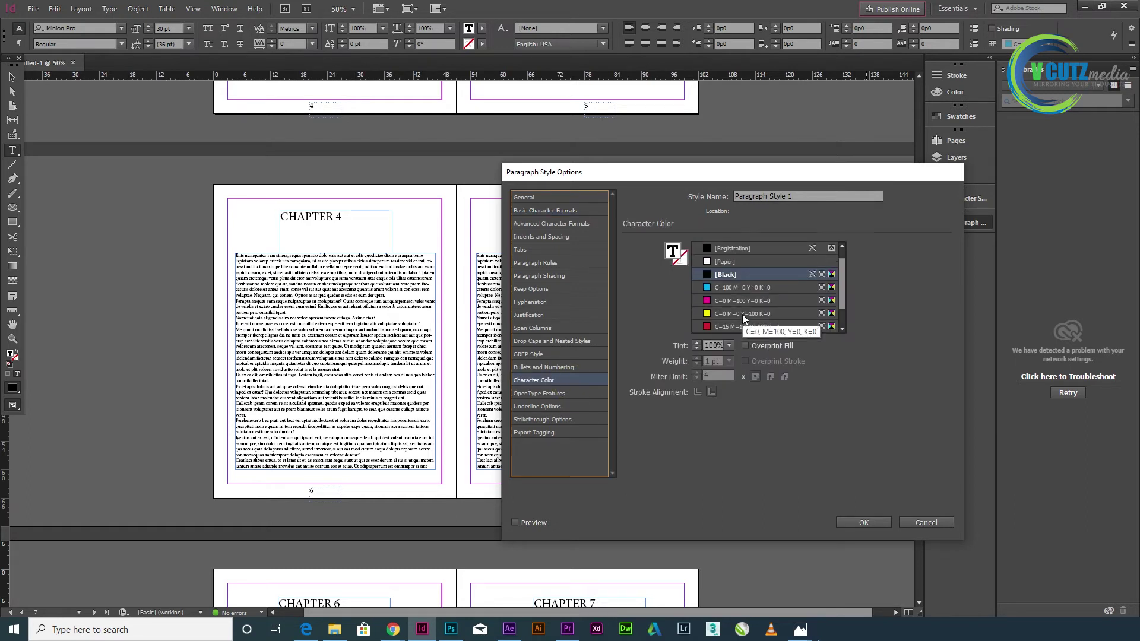
pyautogui.scroll(2, 739, 311)
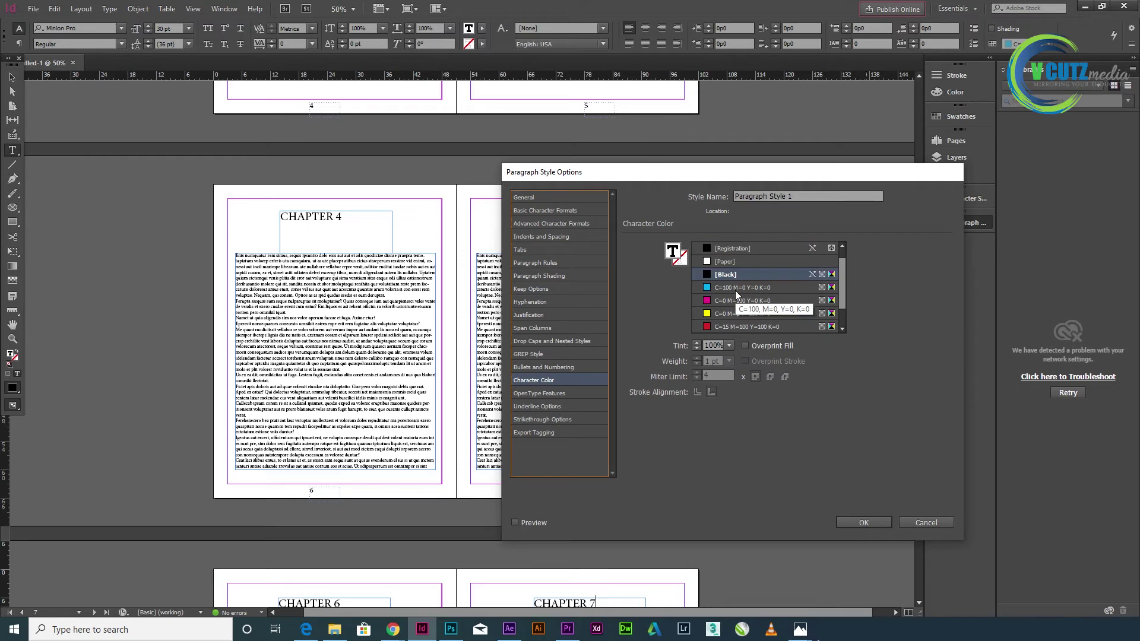
pyautogui.click(738, 299)
pyautogui.click(874, 521)
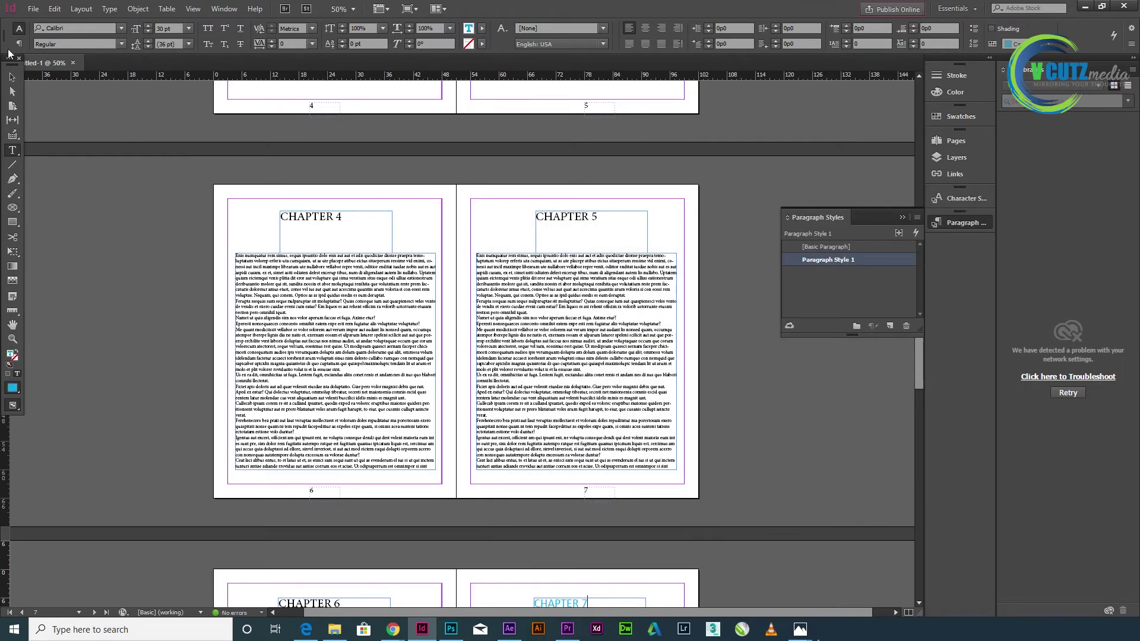
# - Apply Paragraph Style 1 to the CHAPTER 4, 5, 2 and 3 heading frames
pyautogui.click(12, 77)
pyautogui.moveTo(262, 208); pyautogui.dragTo(604, 222)
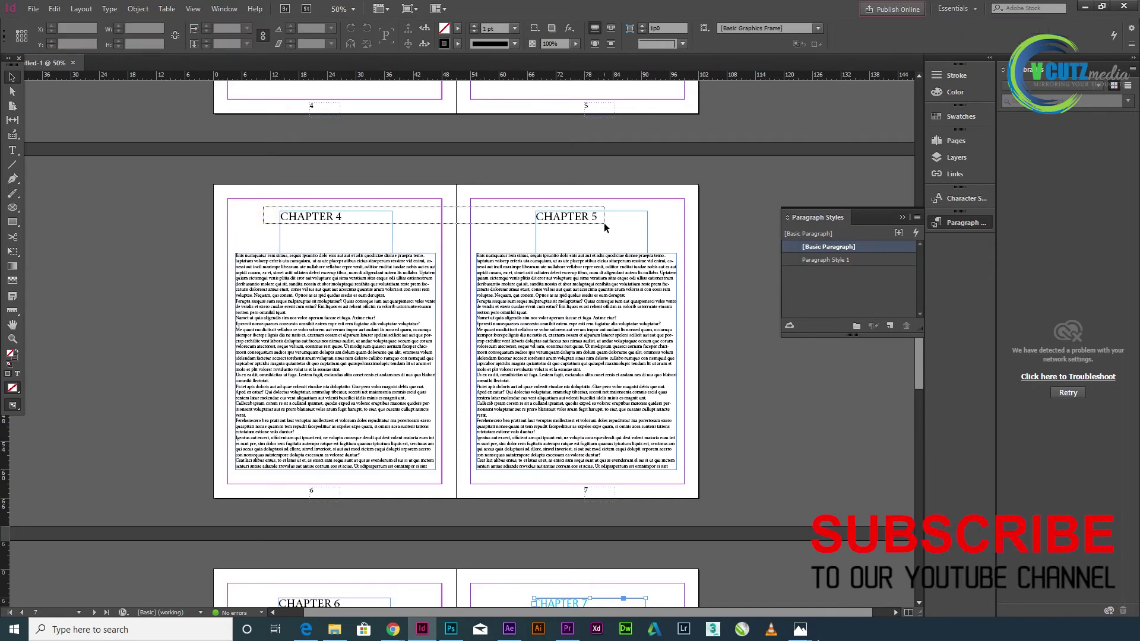
pyautogui.click(810, 260)
pyautogui.scroll(3, 669, 232)
pyautogui.scroll(5, 501, 224)
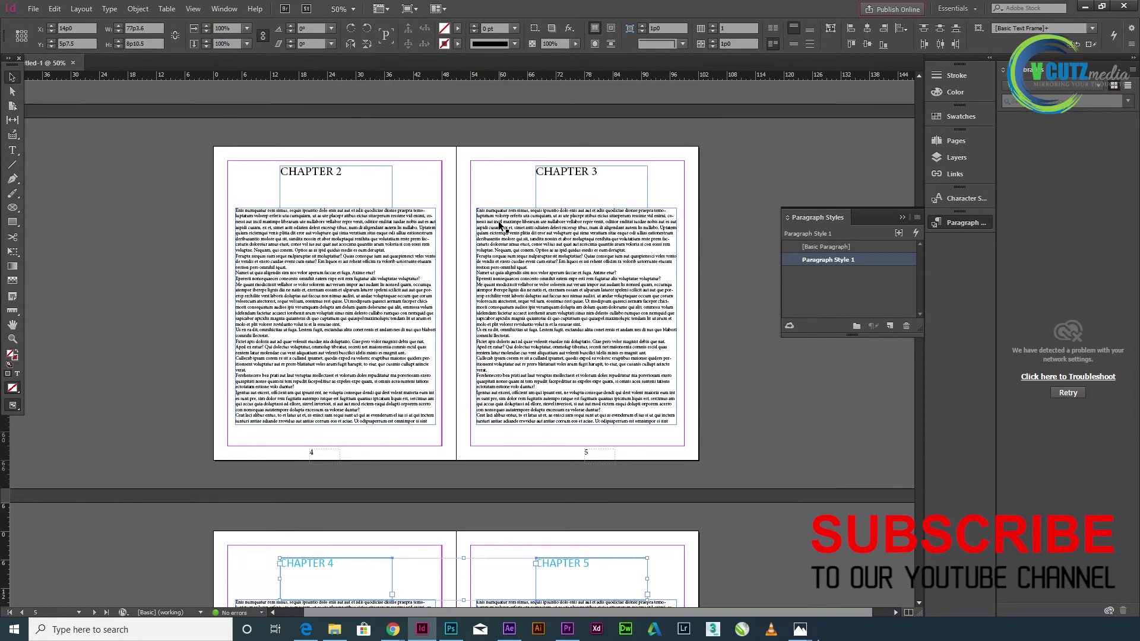
pyautogui.moveTo(262, 254); pyautogui.dragTo(617, 265)
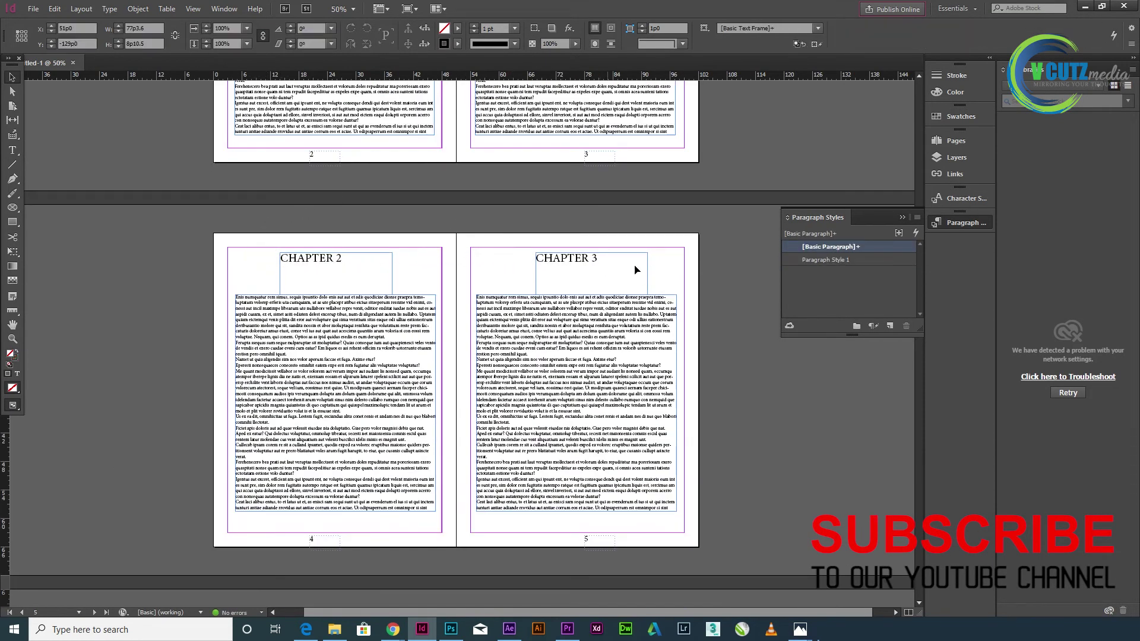
pyautogui.click(850, 261)
# - Apply Paragraph Style 1 to the INTRODUCTION, CHAPTER 1 and CHAPTER 6 headings
pyautogui.scroll(5, 504, 178)
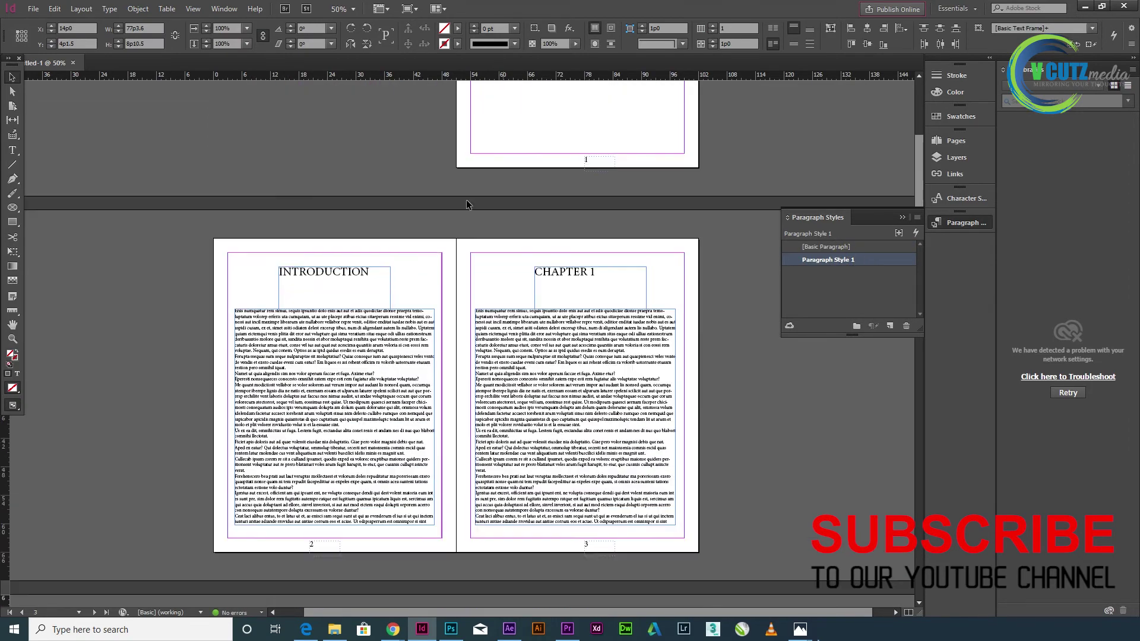
pyautogui.moveTo(258, 269); pyautogui.dragTo(570, 277)
pyautogui.click(845, 262)
pyautogui.scroll(3, 742, 268)
pyautogui.scroll(-12, 667, 274)
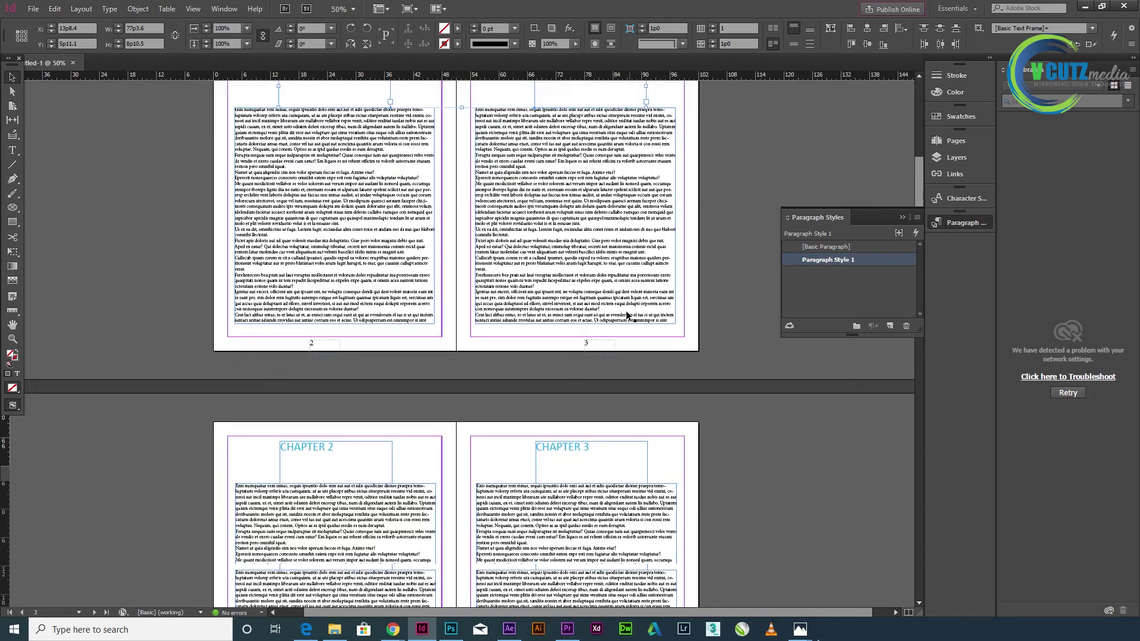
pyautogui.scroll(-6, 618, 323)
pyautogui.moveTo(246, 313); pyautogui.dragTo(400, 310)
pyautogui.click(819, 260)
pyautogui.scroll(-6, 534, 351)
pyautogui.scroll(12, 530, 347)
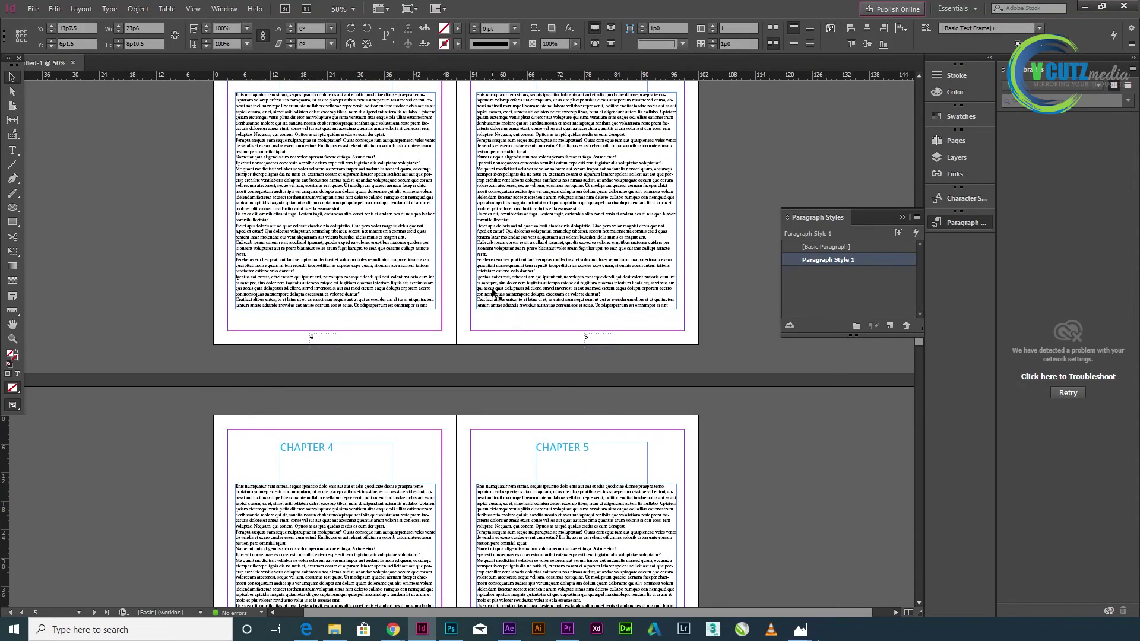
pyautogui.scroll(3, 501, 291)
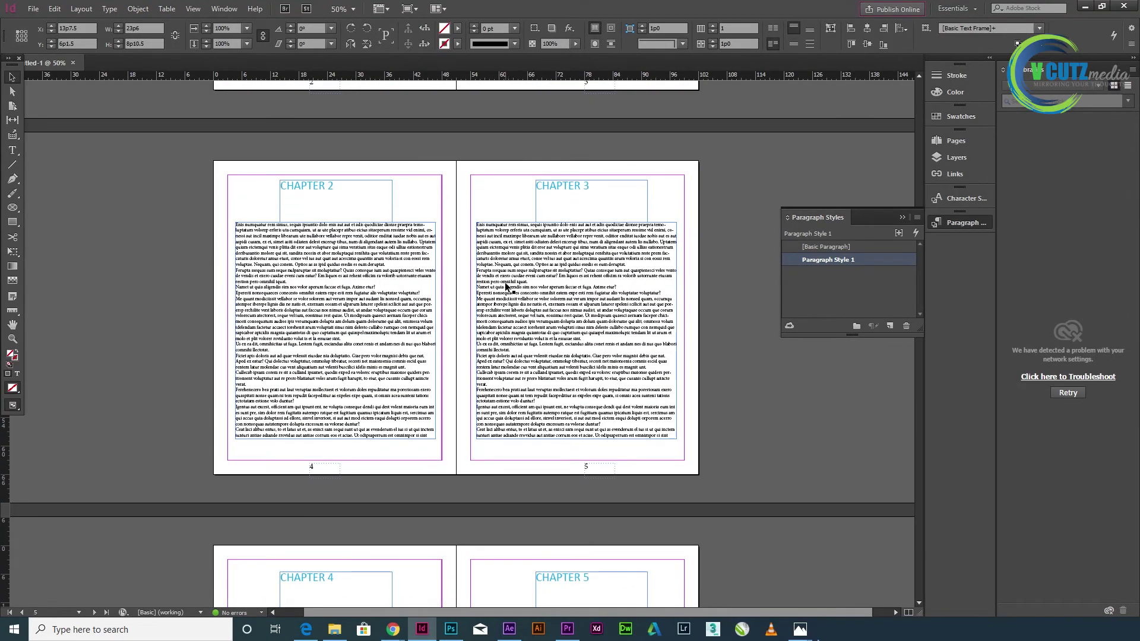
# - Generate a Contents table of contents from Paragraph Style 1 headings, with entries in Paragraph Style 1
pyautogui.click(80, 9)
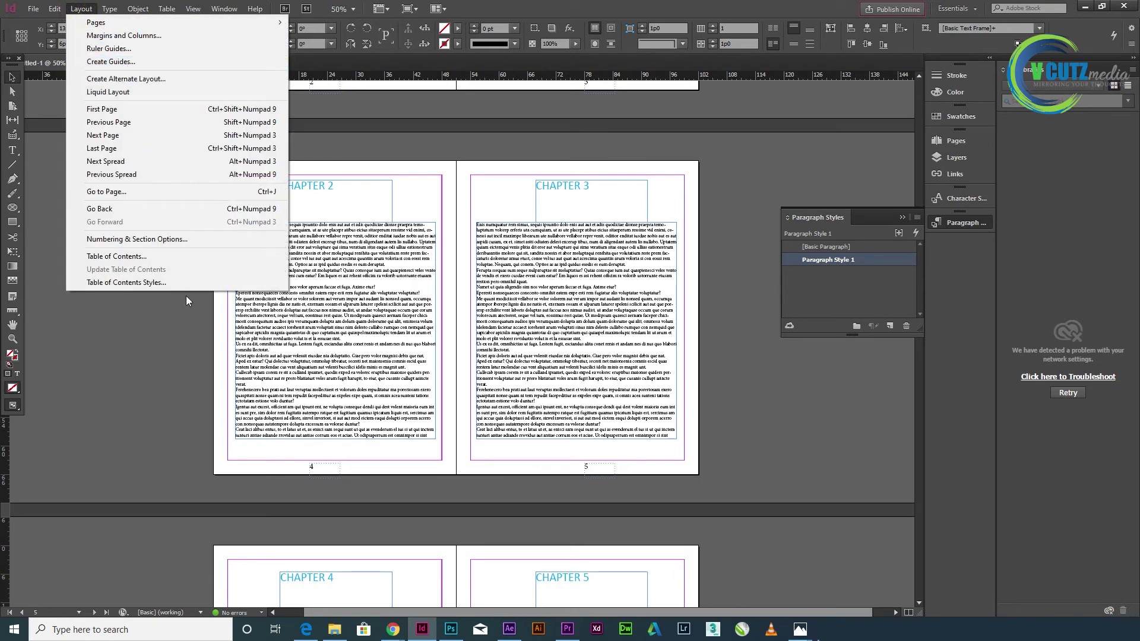
pyautogui.click(178, 255)
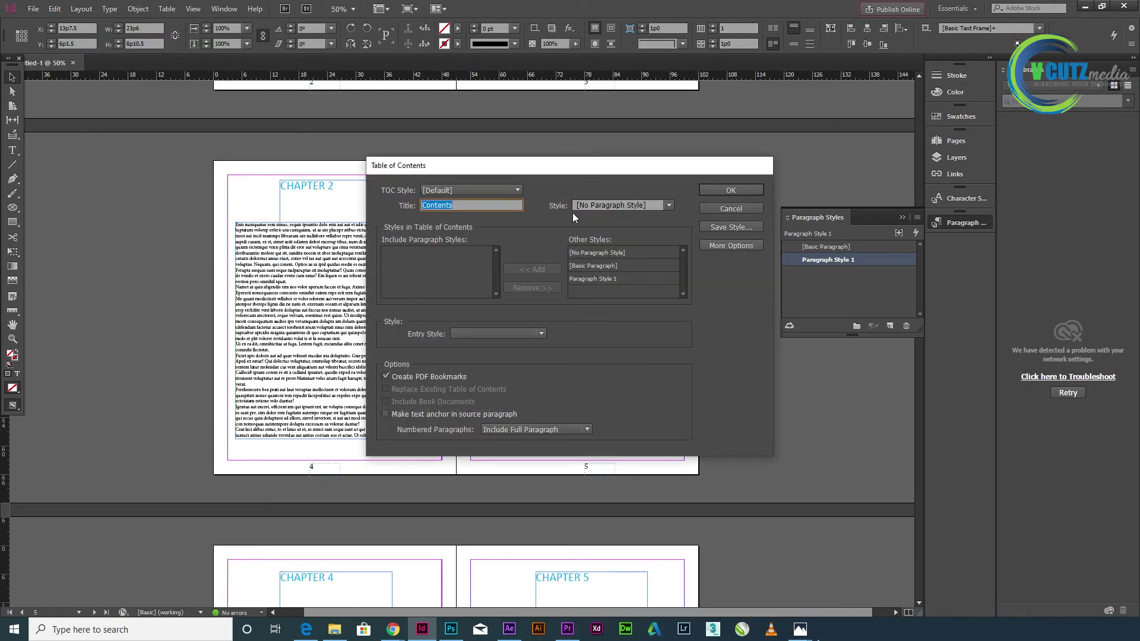
pyautogui.click(619, 279)
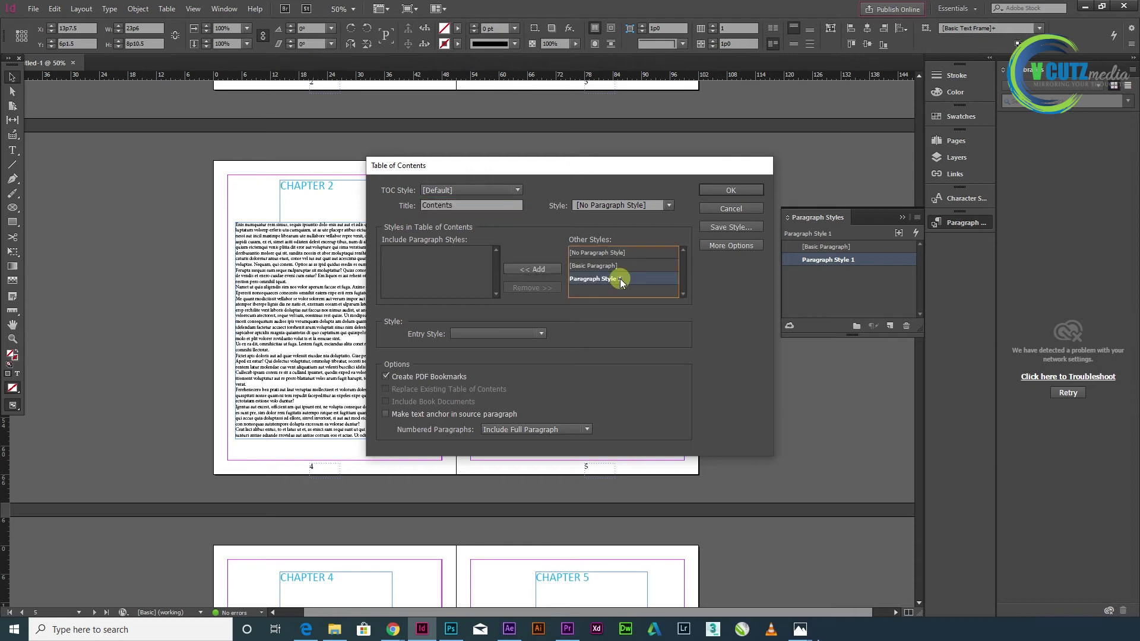
pyautogui.click(533, 268)
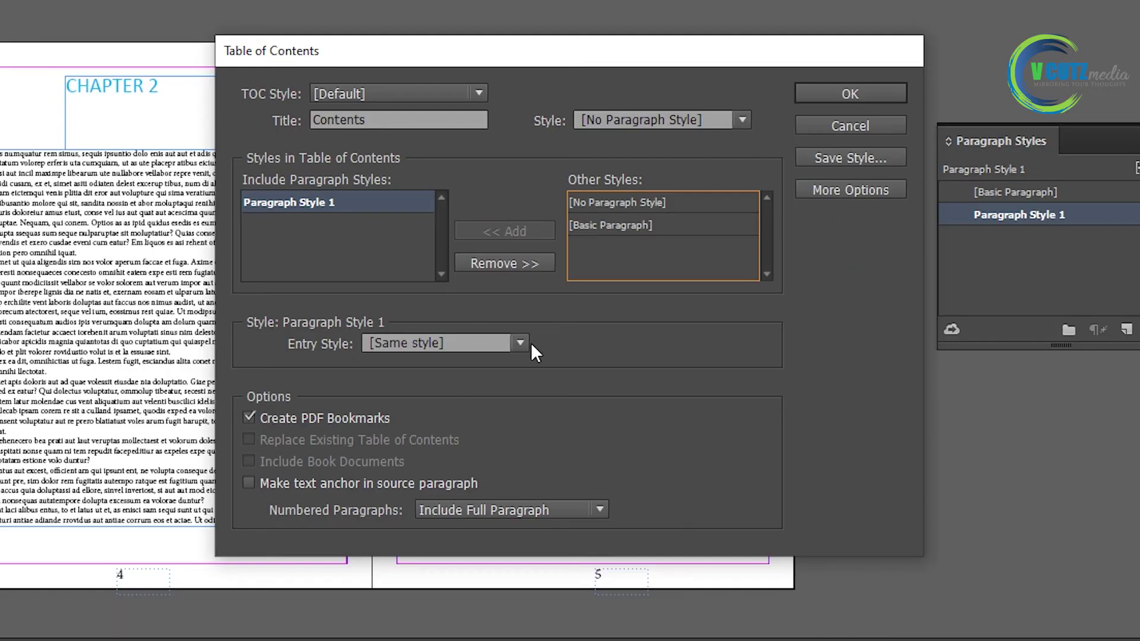
pyautogui.click(520, 343)
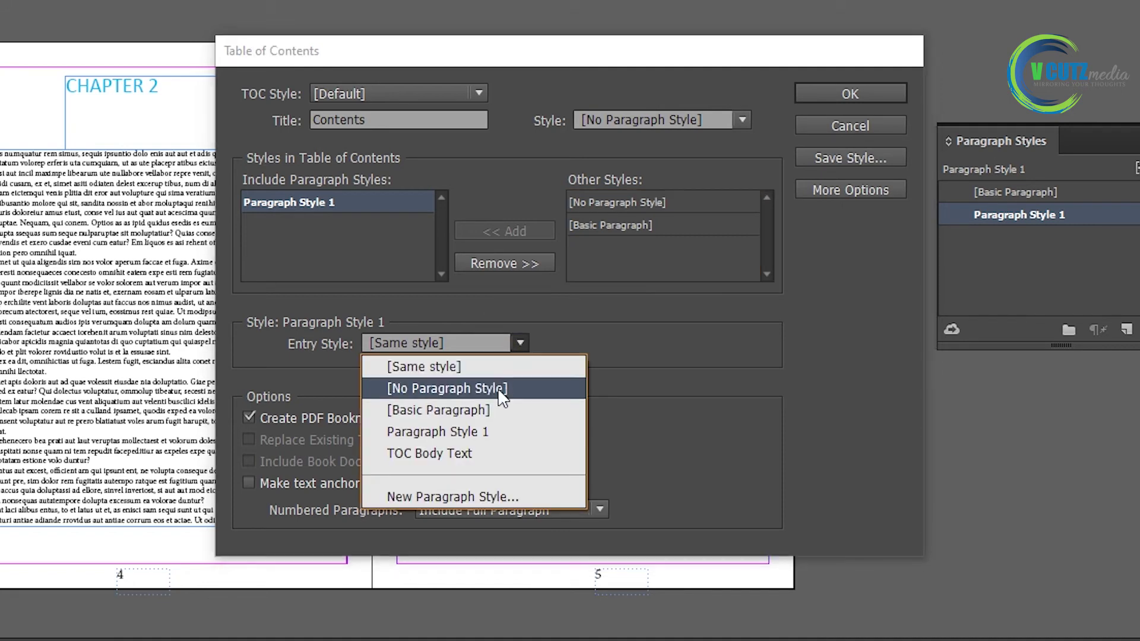
pyautogui.click(490, 430)
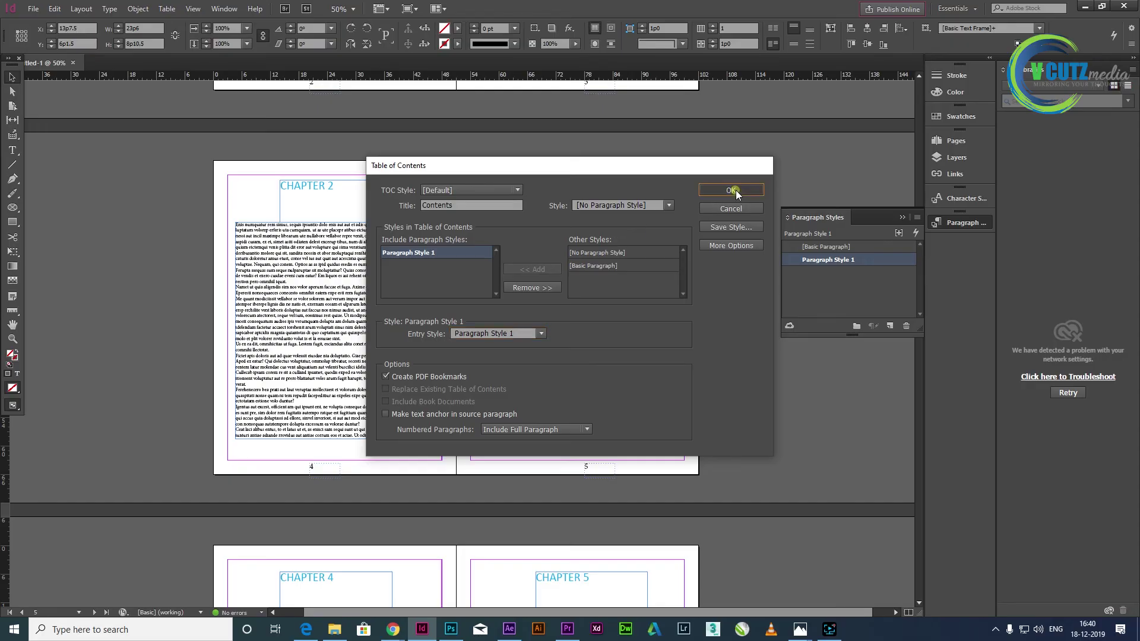
pyautogui.click(850, 93)
pyautogui.click(449, 126)
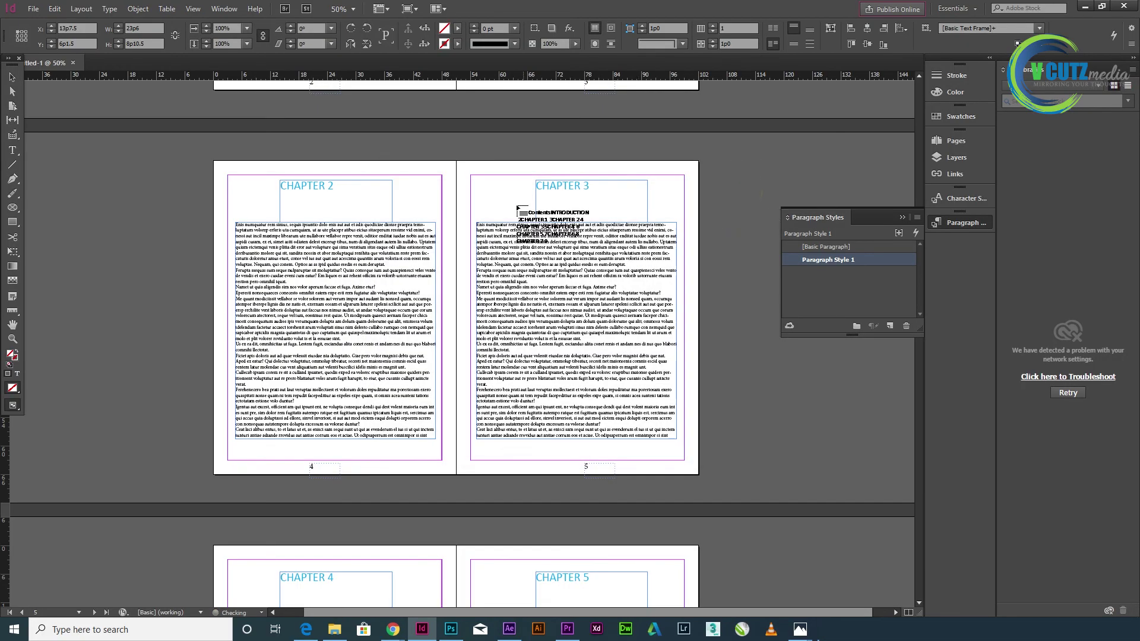
# - Draw a frame on page 1 holding the Contents list, INTRODUCTION 2 through CHAPTER 7 9
pyautogui.scroll(5, 498, 204)
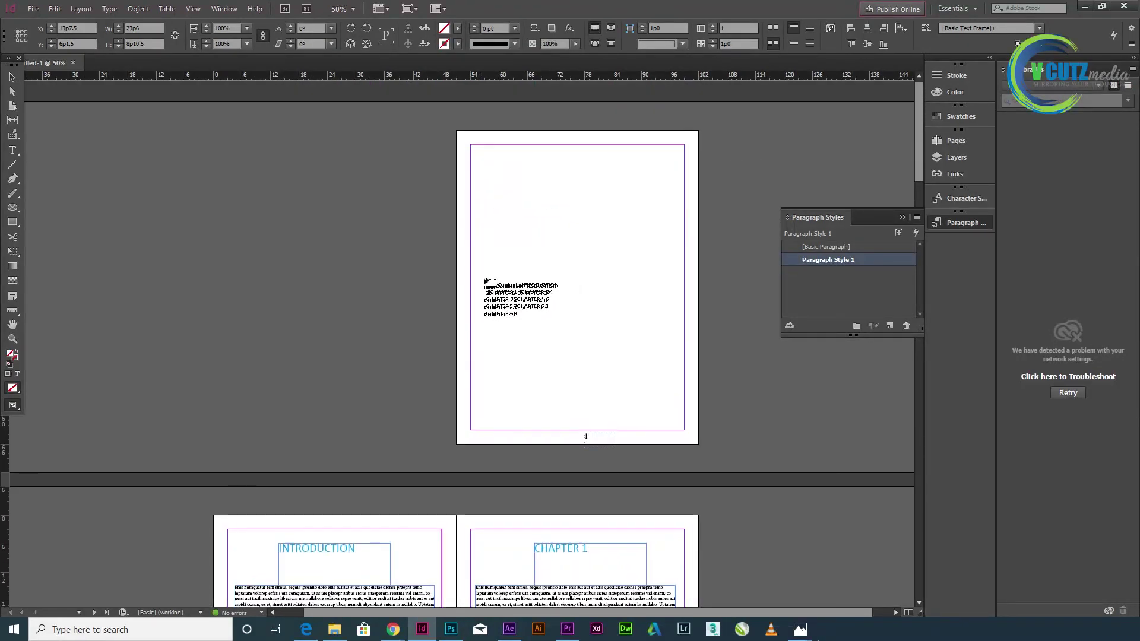
pyautogui.moveTo(480, 176); pyautogui.dragTo(667, 412)
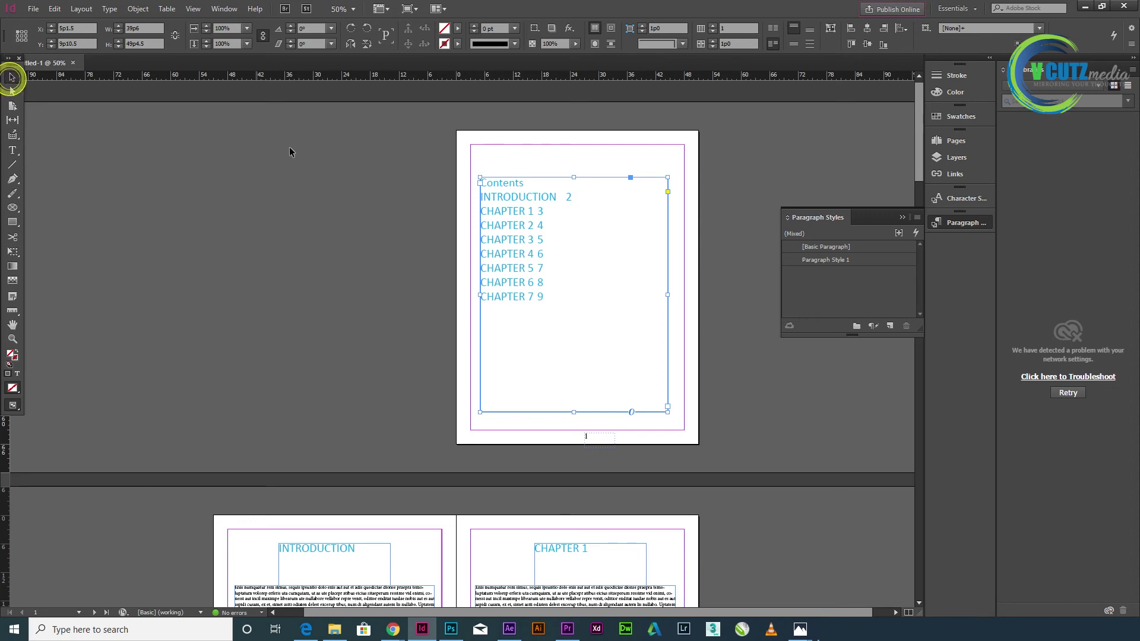
pyautogui.click(12, 152)
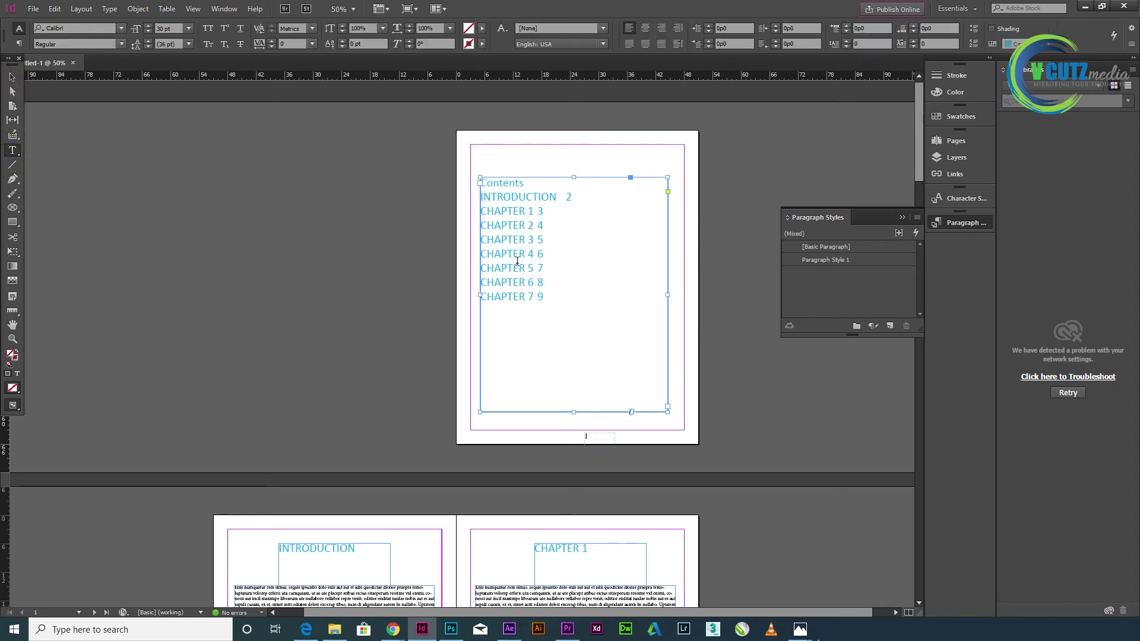
pyautogui.scroll(4, 520, 264)
pyautogui.scroll(3, 539, 160)
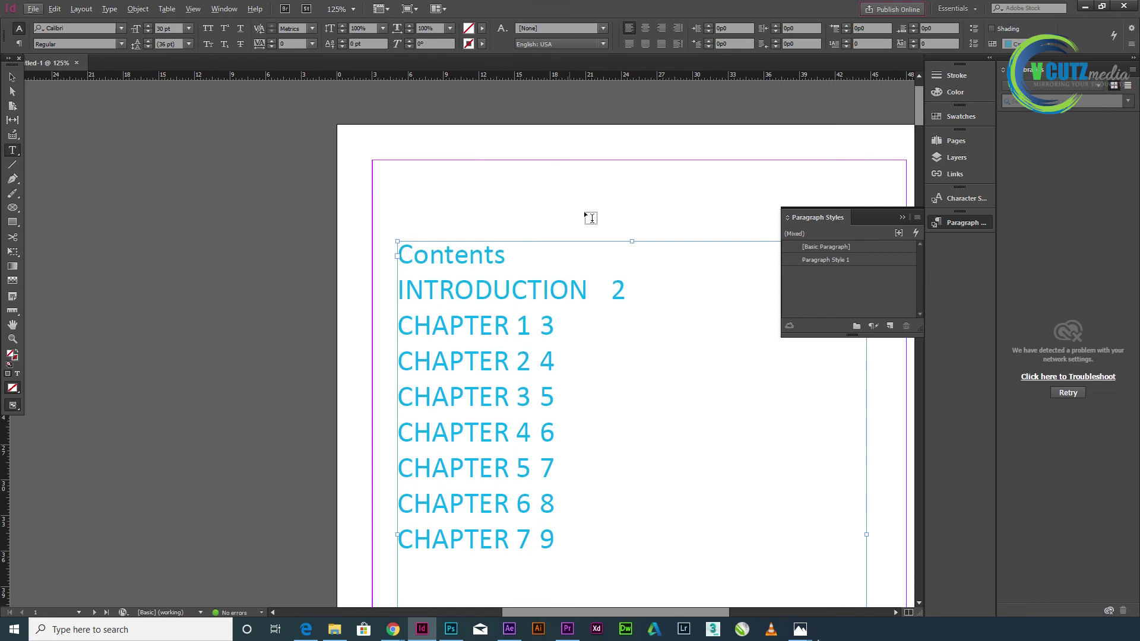
# - Adjust the spaces before the INTRODUCTION through CHAPTER 3 page numbers so they align
pyautogui.click(604, 294)
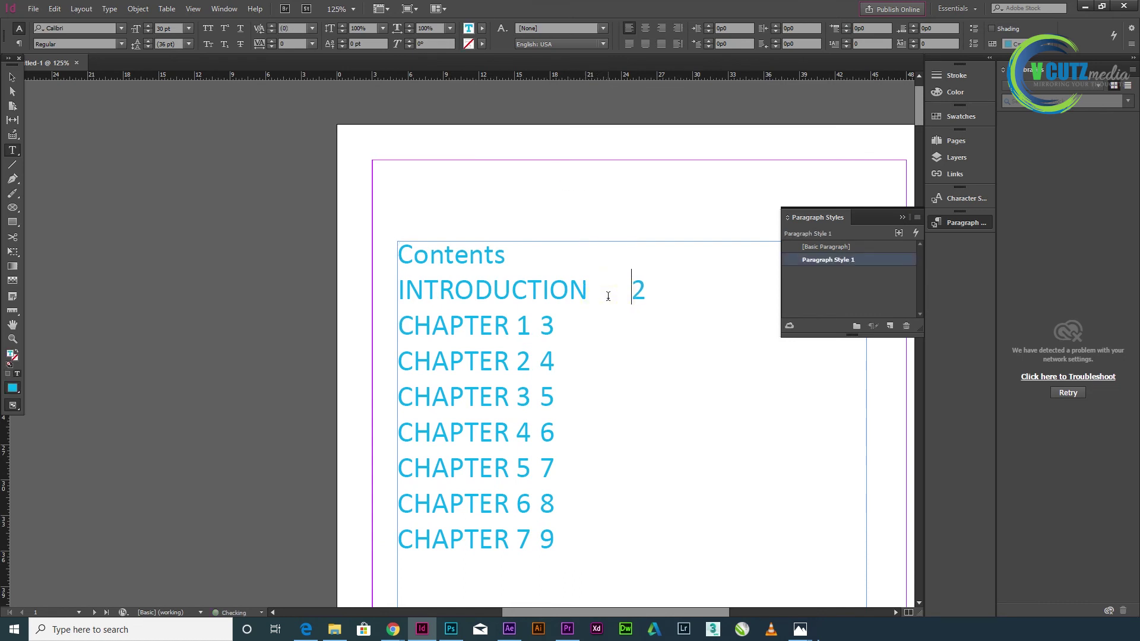
pyautogui.click(534, 322)
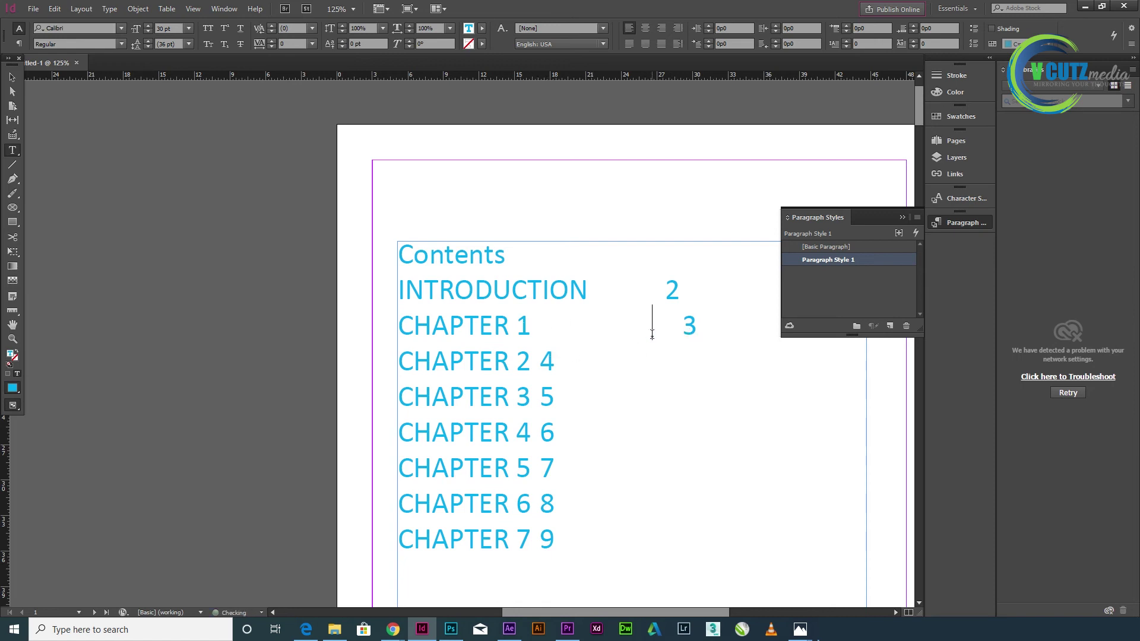
pyautogui.click(661, 292)
pyautogui.press('BackSpace')
pyautogui.press('BackSpace')
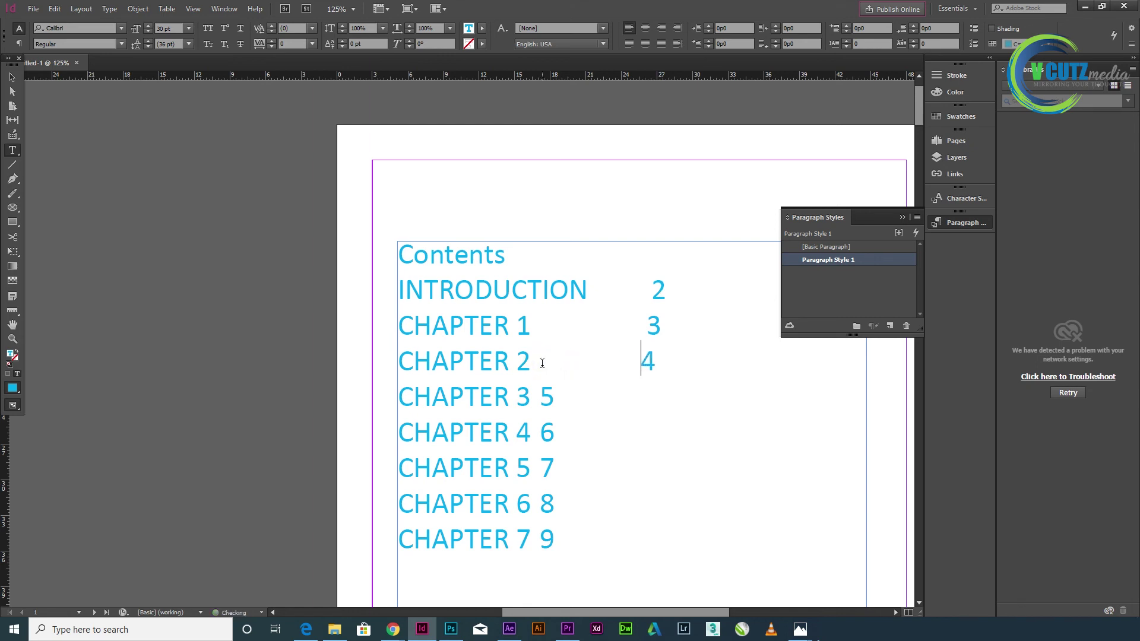
pyautogui.moveTo(532, 392)
pyautogui.mouseDown()
pyautogui.moveTo(540, 469)
pyautogui.moveTo(535, 387)
pyautogui.mouseUp()
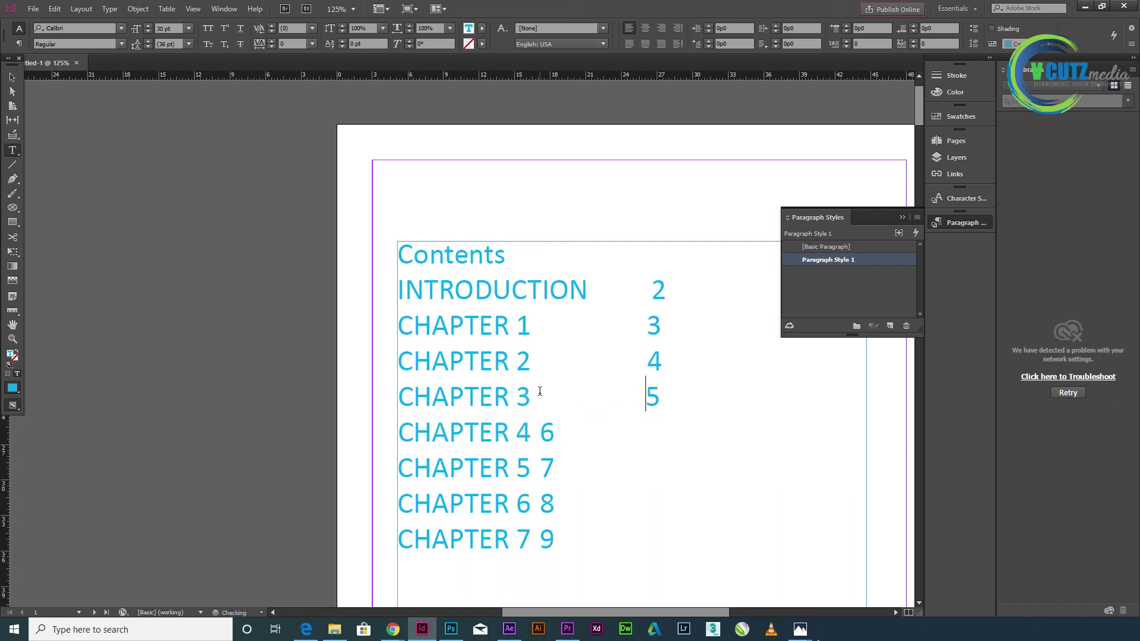
# - Align the CHAPTER 4 through CHAPTER 7 page numbers into the same column
pyautogui.click(539, 435)
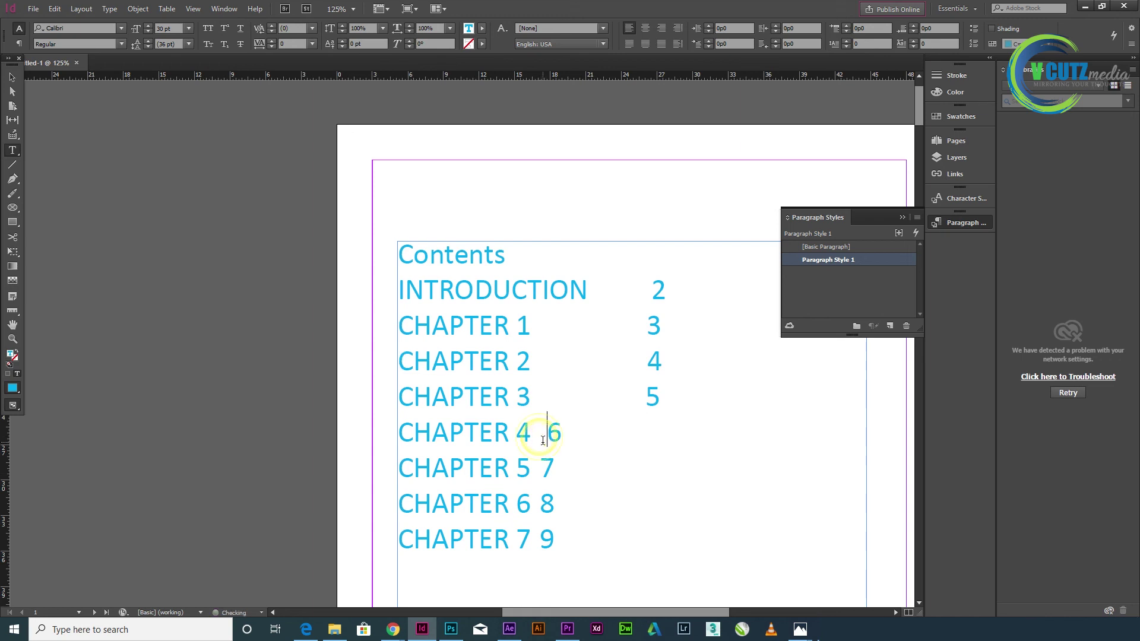
pyautogui.press('BackSpace')
pyautogui.press('BackSpace')
pyautogui.click(538, 466)
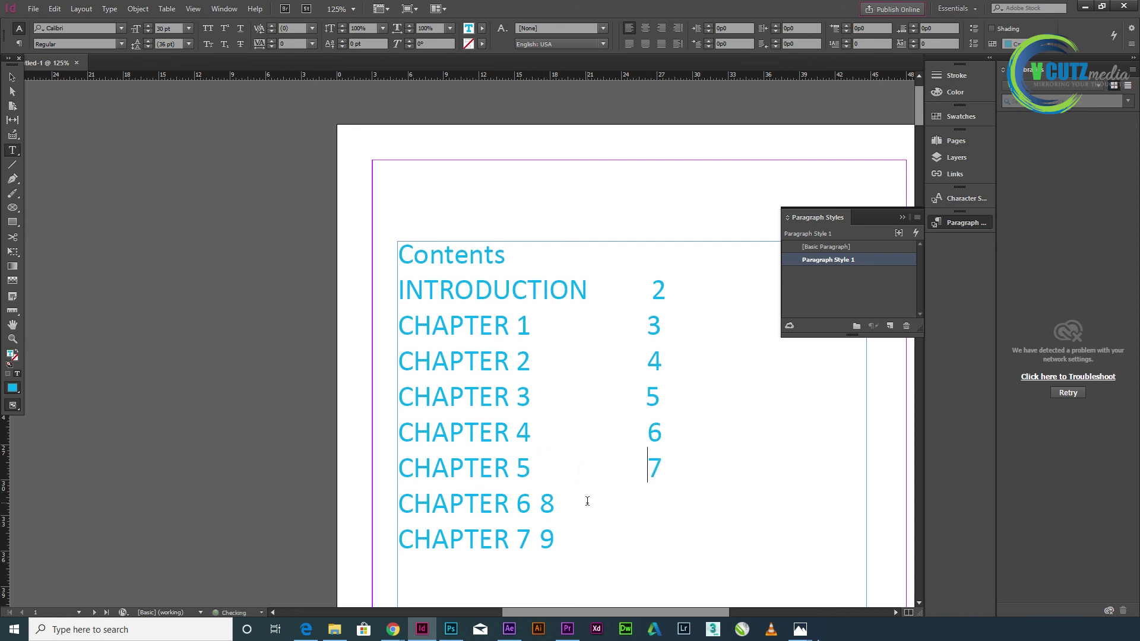
pyautogui.click(544, 505)
pyautogui.click(541, 540)
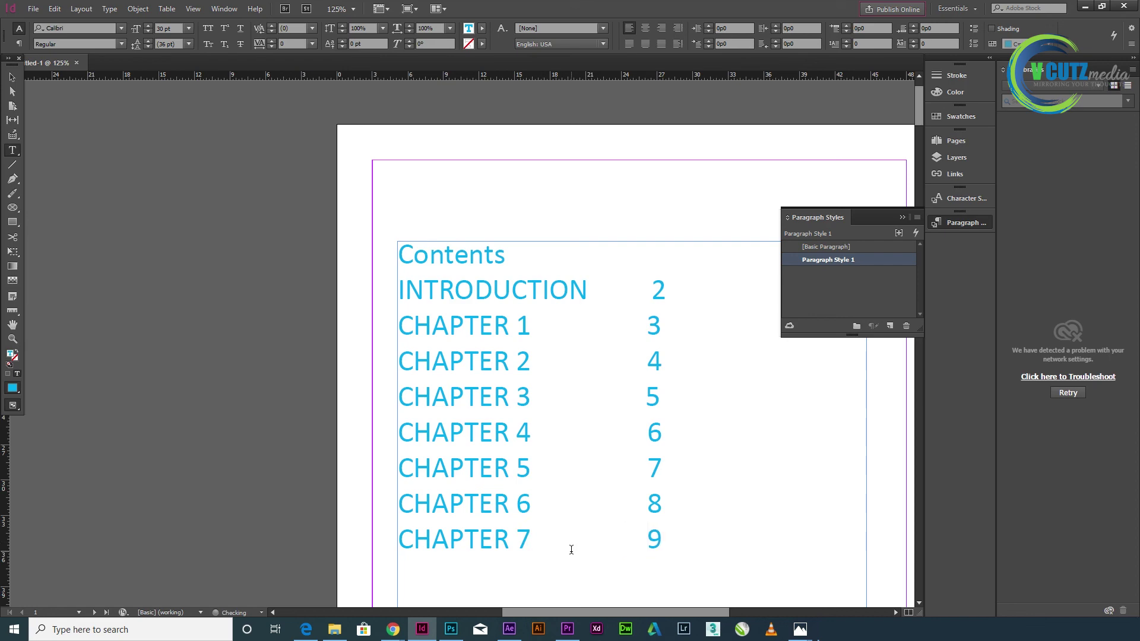
pyautogui.scroll(-5, 571, 550)
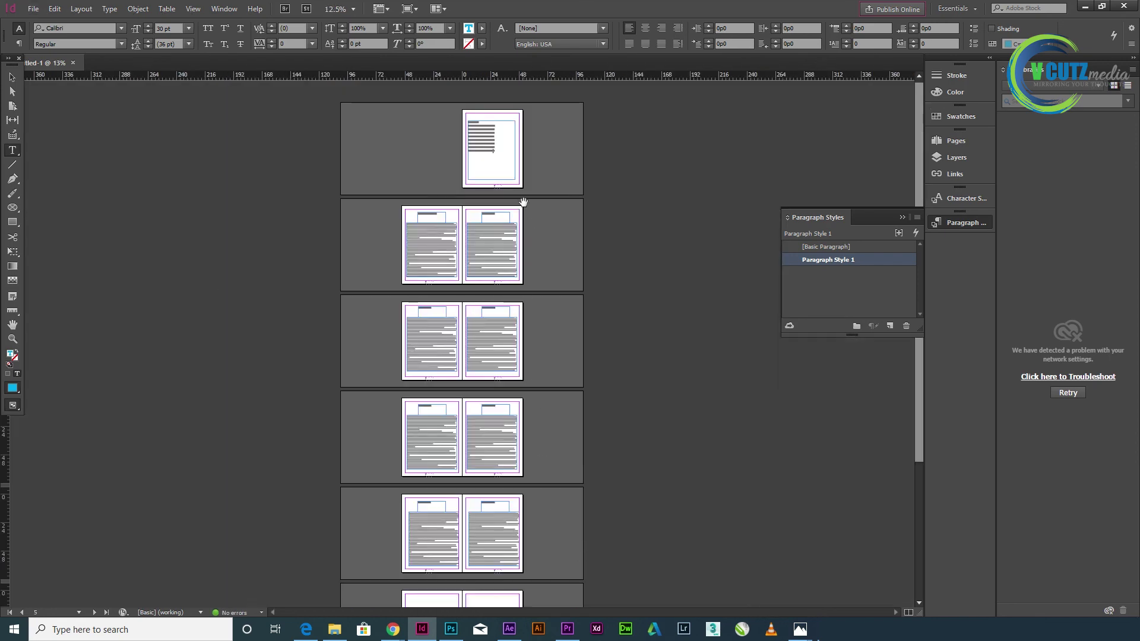